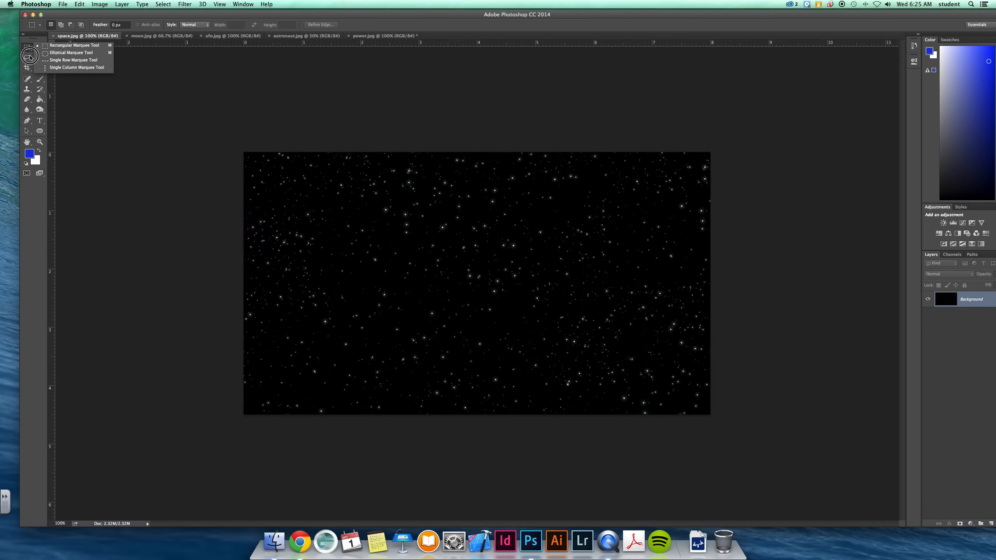
left_click(26, 58)
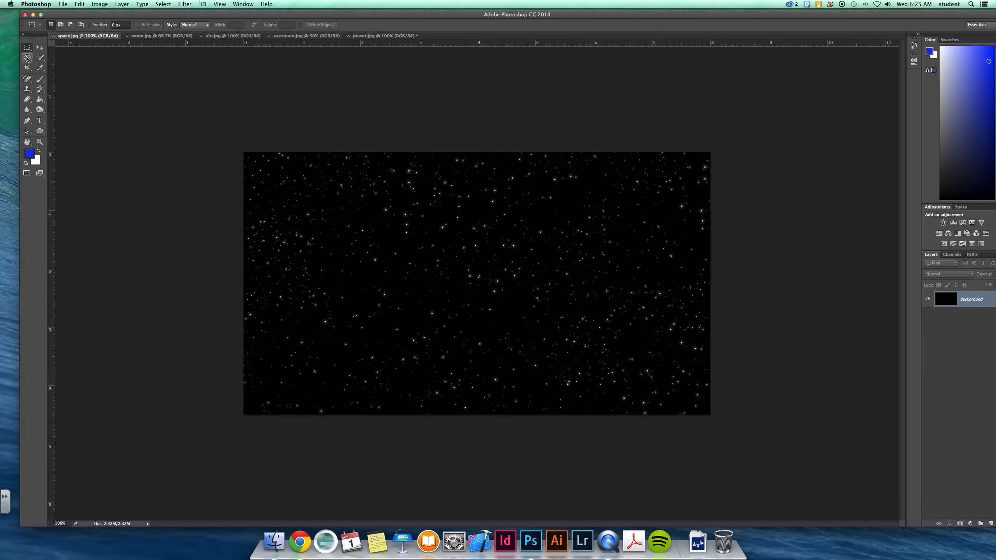
mouse_move(27, 59)
left_mouse_down()
mouse_move(62, 57)
mouse_move(60, 72)
mouse_move(17, 78)
mouse_move(40, 58)
mouse_move(74, 57)
mouse_move(17, 82)
left_mouse_up()
left_click(27, 79)
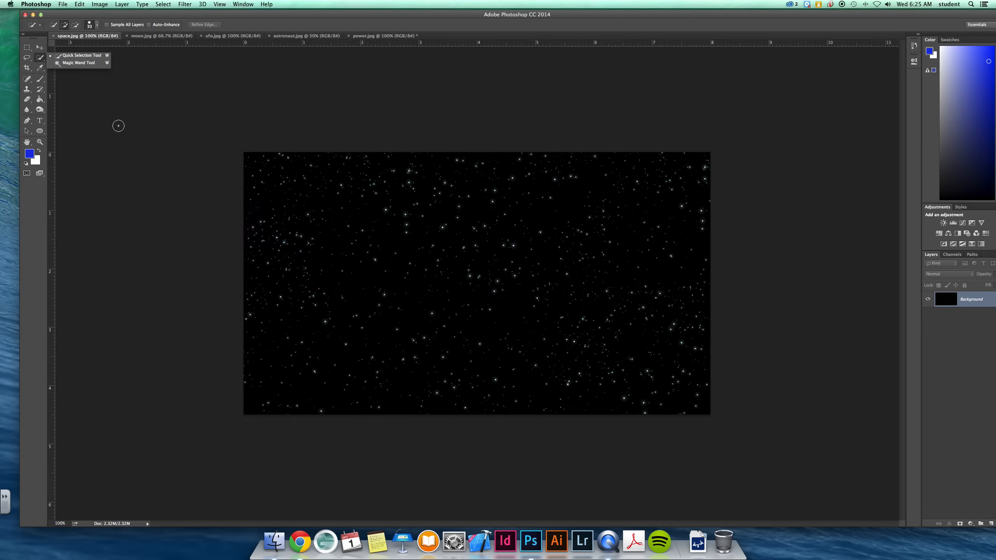
left_click(26, 49)
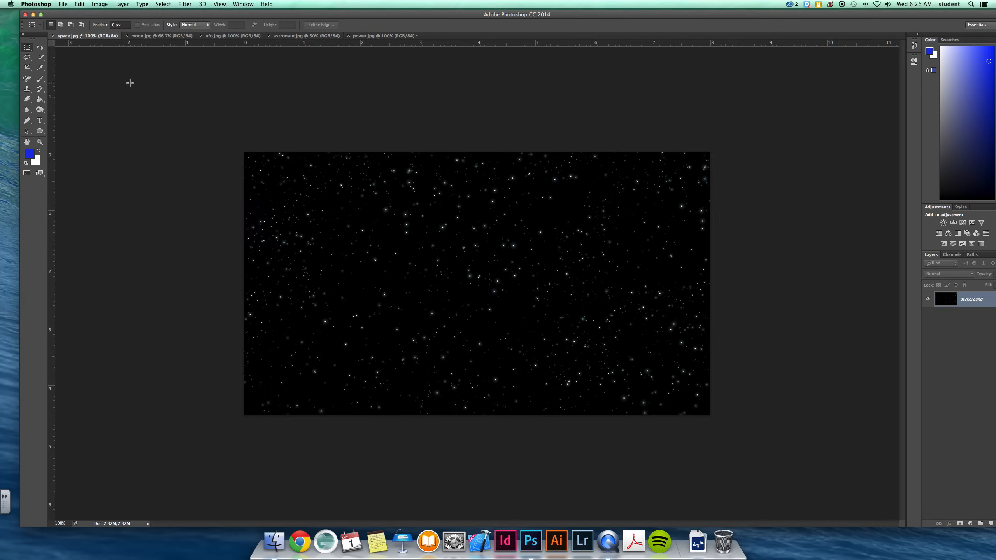
- Look through the open moon, UFO, astronaut and power images
left_click(162, 36)
left_click(233, 36)
left_click(332, 37)
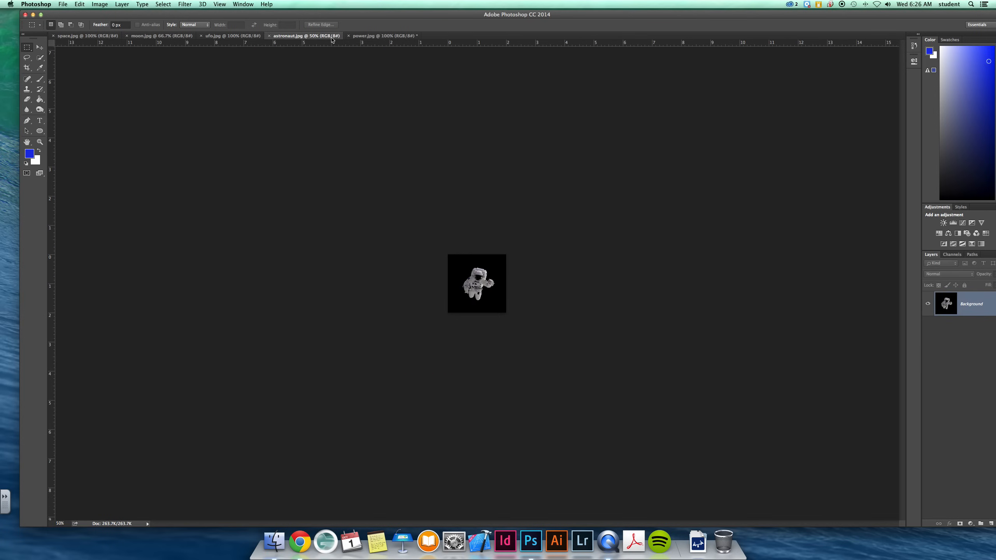
left_click(367, 36)
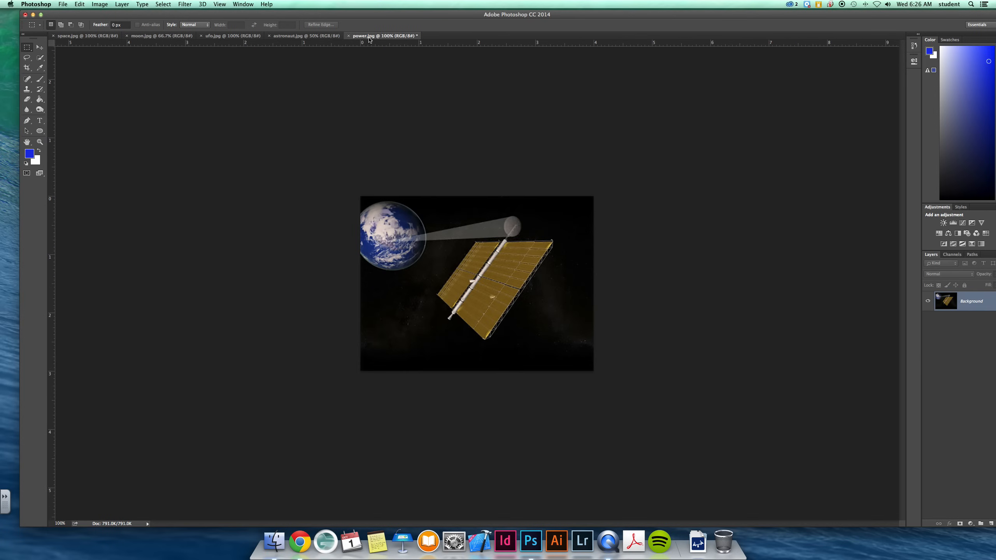
- Draw a roughly moon-sized elliptical selection over the moon in moon.jpg with the Elliptical Marquee tool
left_click(141, 36)
key("super+equal")
key("super+equal")
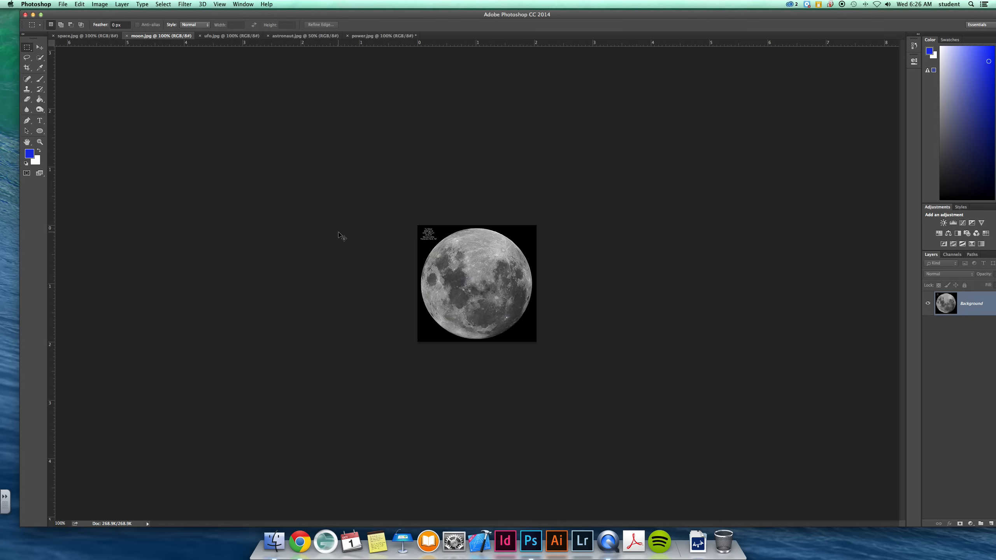
key("super+equal")
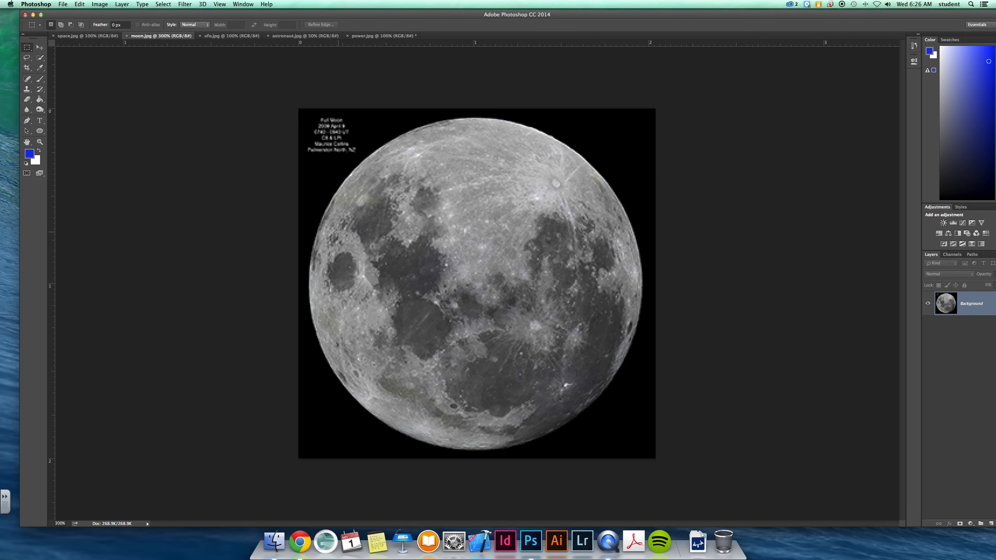
left_click(27, 48)
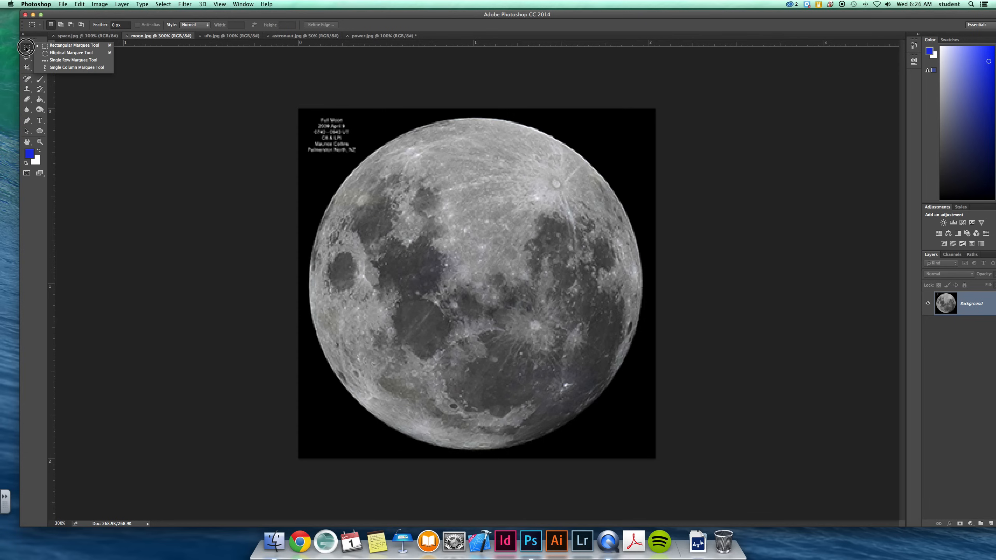
left_click(83, 53)
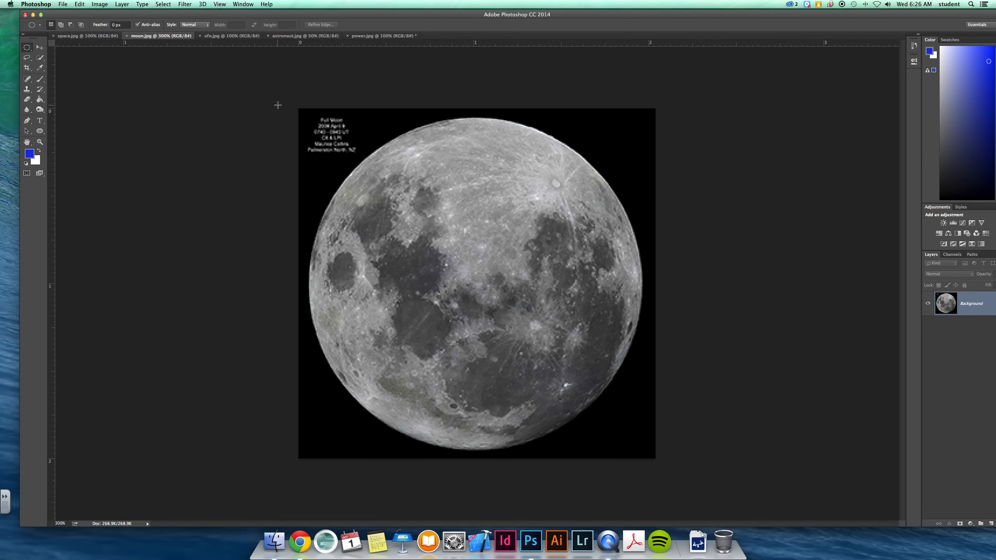
left_click_drag(296, 108, 620, 441)
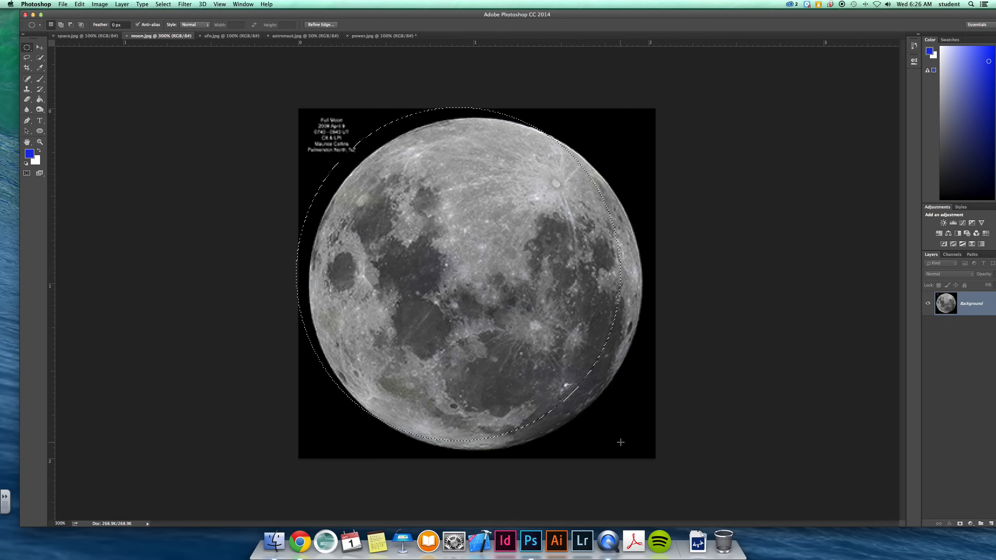
- Transform the elliptical selection, moving its center to X 148 px, Y 151 px so it meets the moon's left and upper edges
left_click(163, 3)
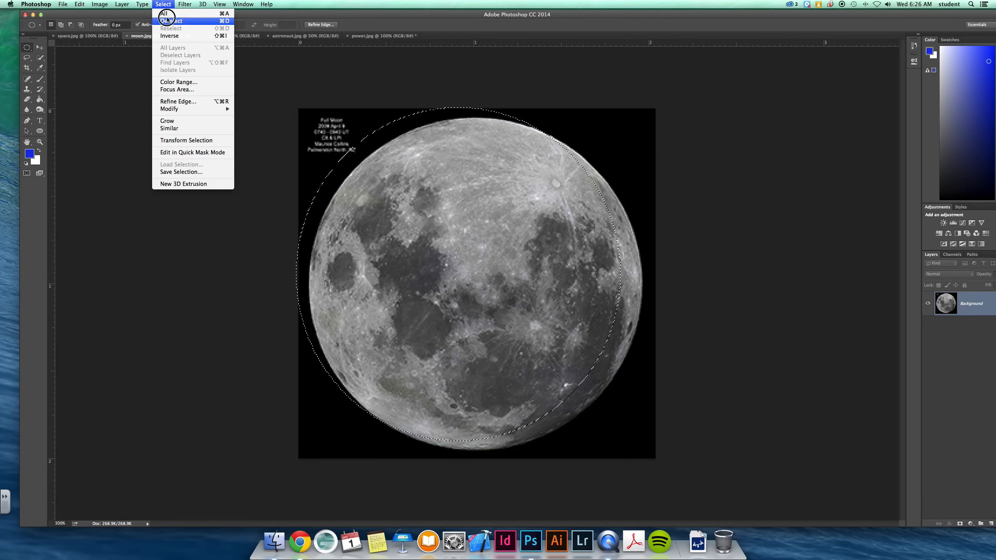
left_click(183, 140)
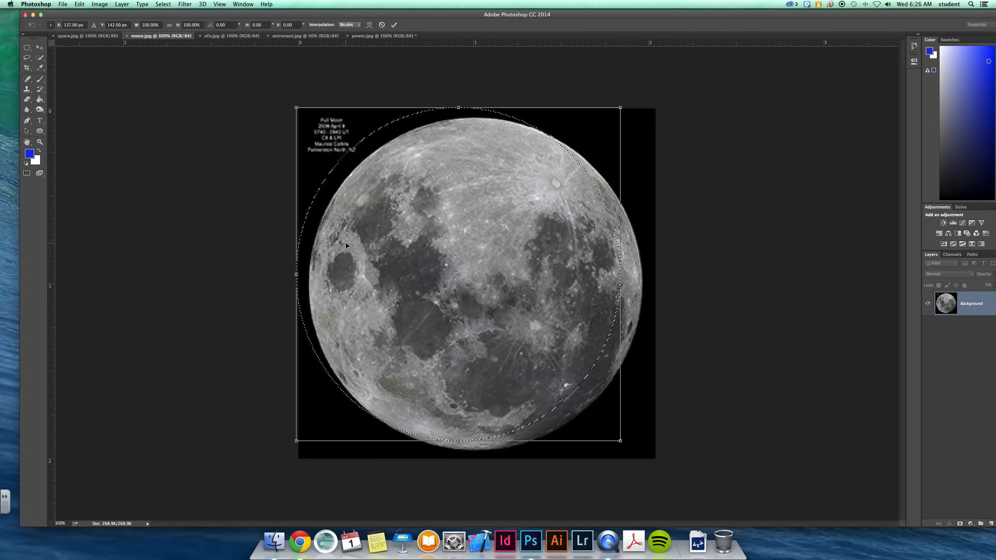
left_click_drag(369, 254, 370, 253)
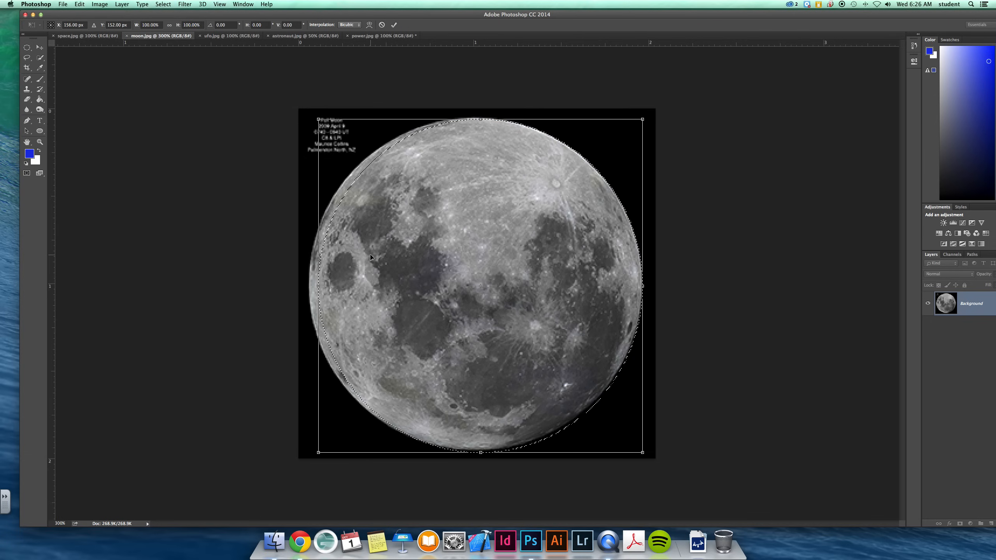
key("Left")
key("Left")
key("Left")
key("Left")
key("Up")
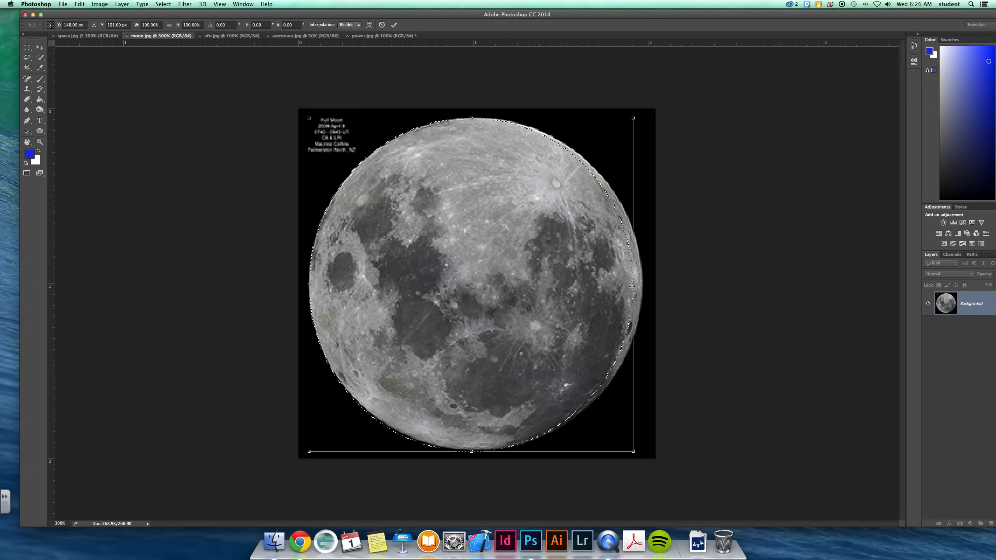
- Widen the selection to about 102.5% and reduce its height to about 99.3% to fit the moon's outline, applying the transform
left_click_drag(633, 285, 643, 285)
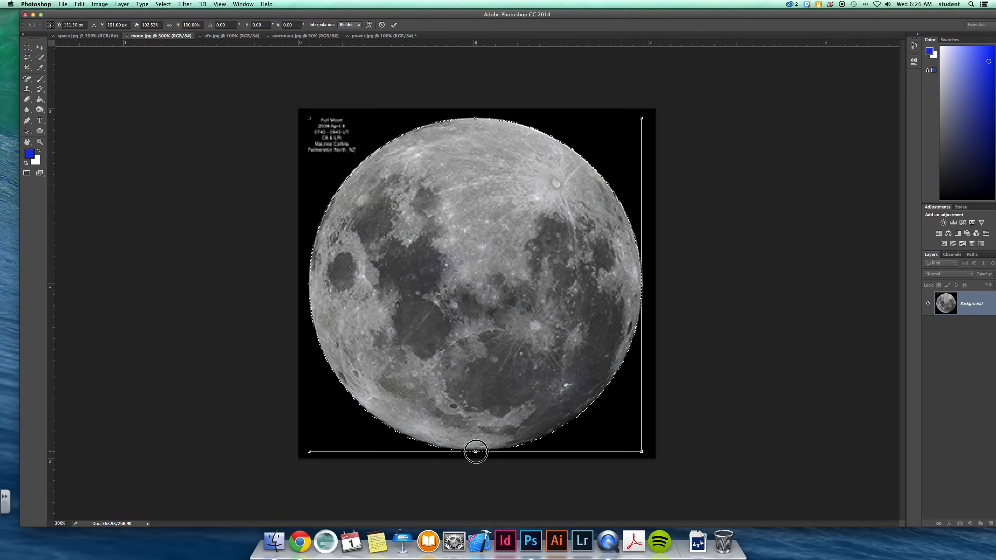
left_click_drag(475, 450, 475, 449)
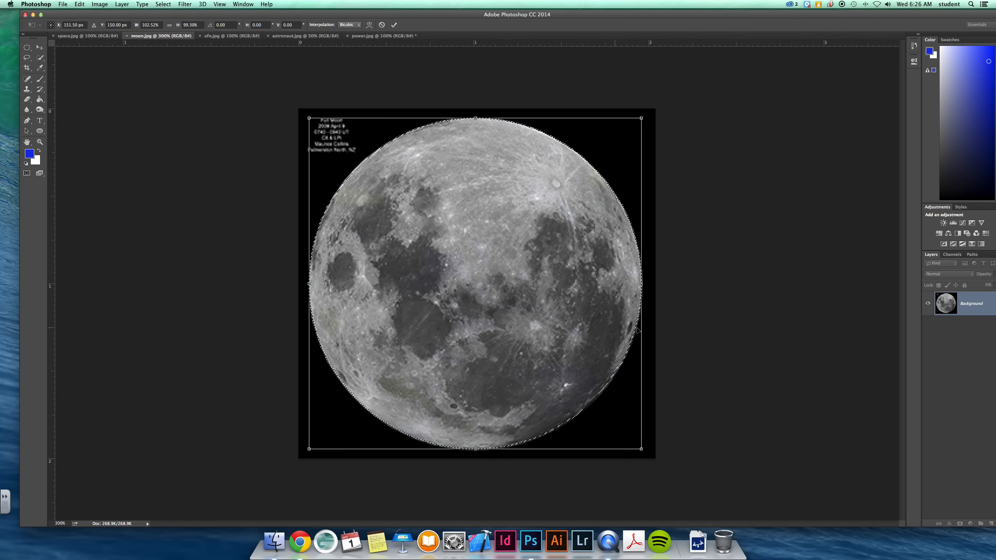
key("Return")
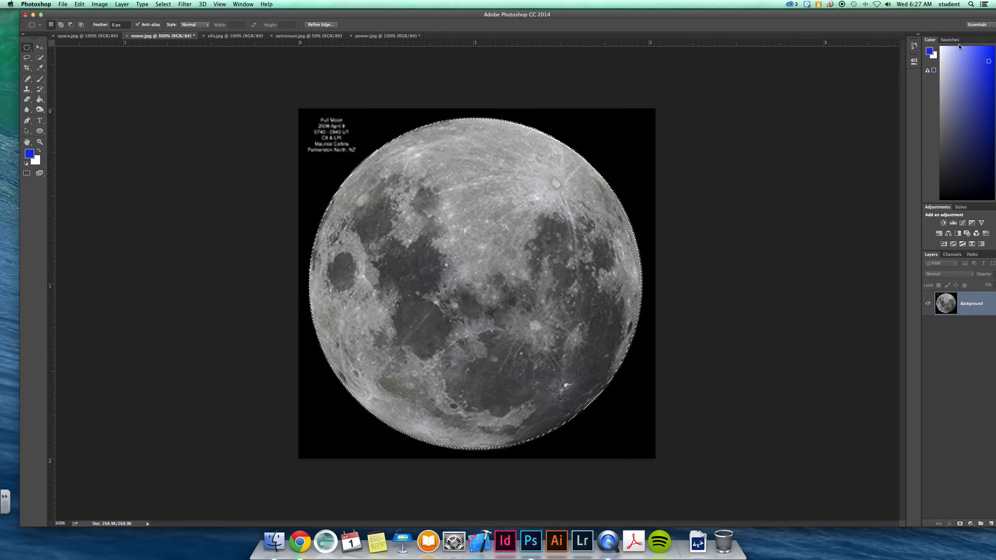
- Copy the selected moon onto a new layer and check the cutout with the Background layer temporarily hidden
left_click_drag(315, 16, 300, 13)
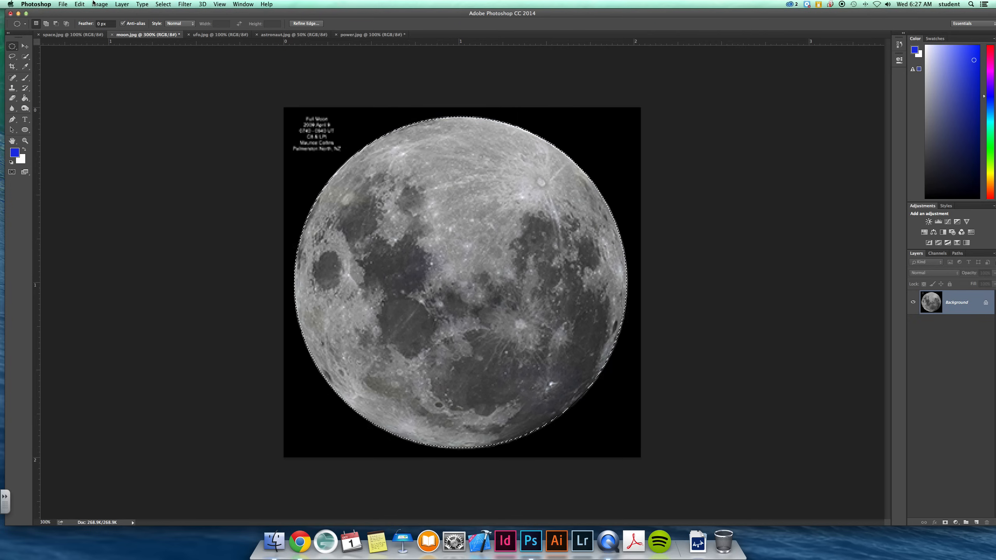
left_click(96, 4)
mouse_move(113, 4)
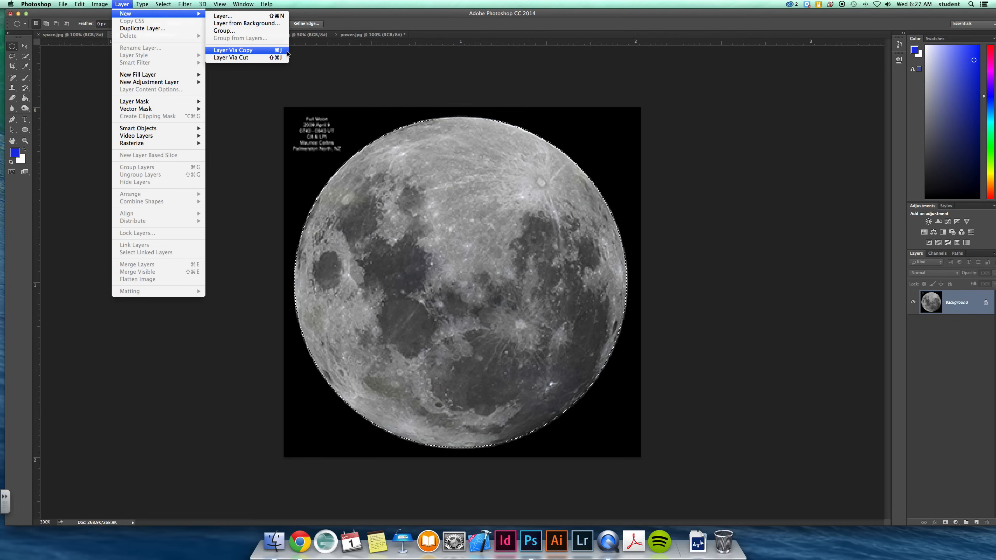
left_click(943, 392)
key("super+j")
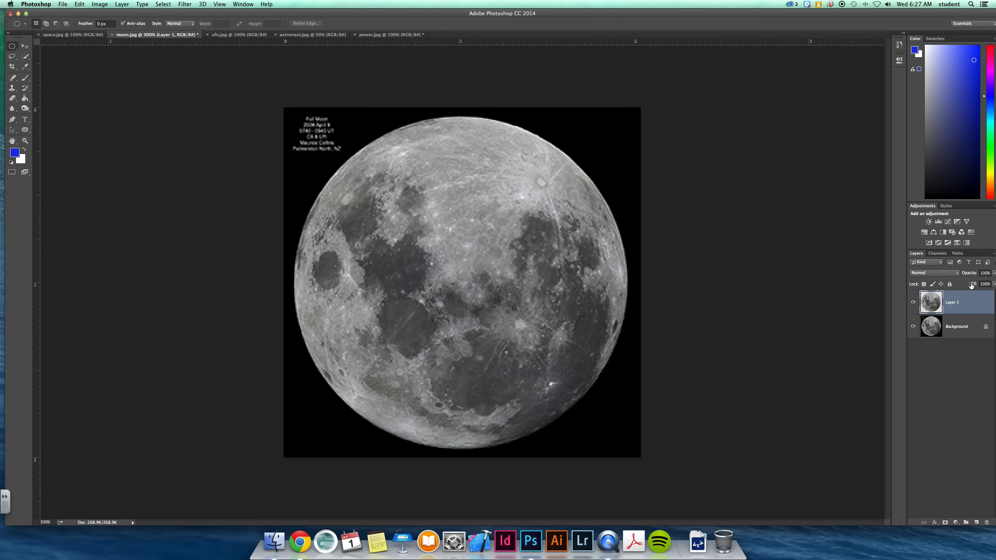
left_click(913, 326)
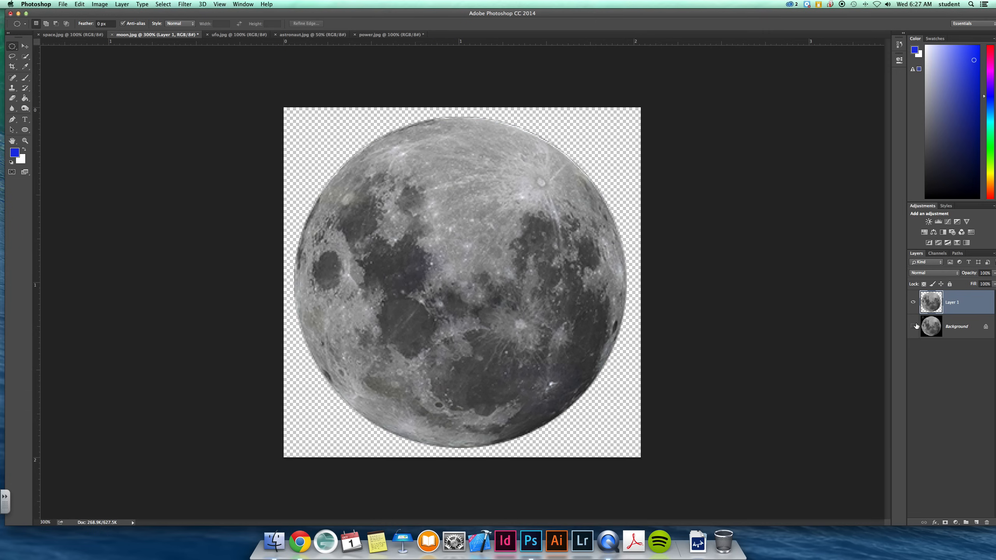
left_click(912, 326)
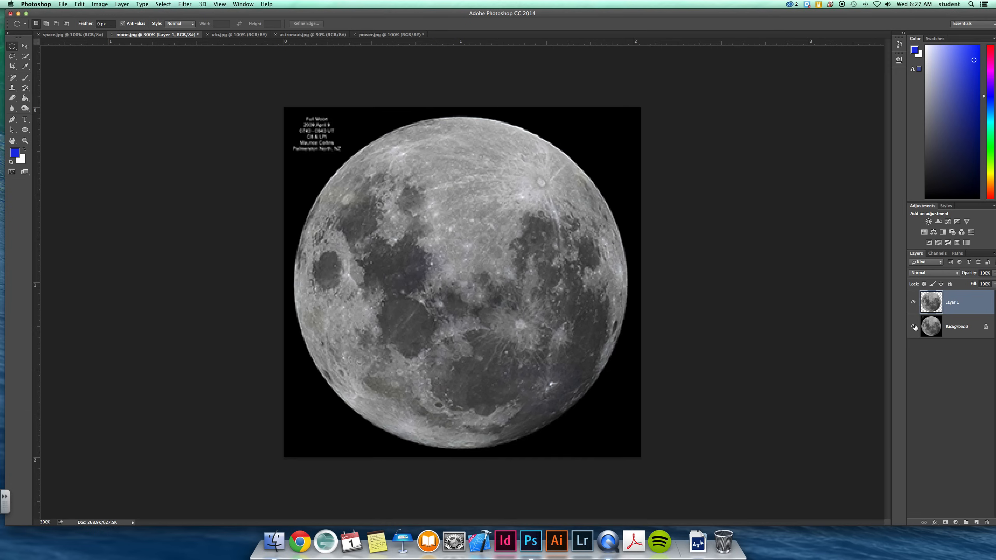
- Float space.jpg in its own window alongside moon.jpg and copy the moon cutout layer into it
left_click_drag(68, 38, 71, 91)
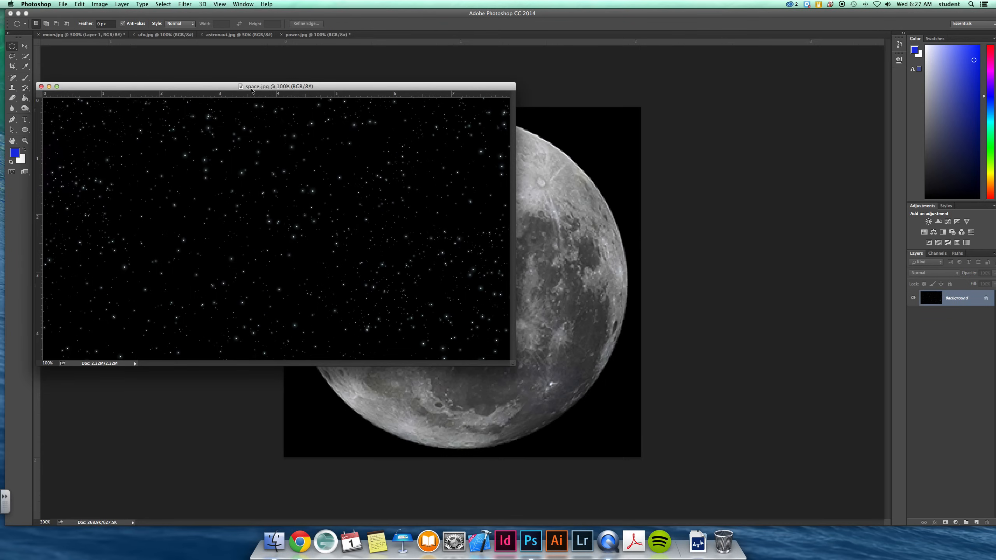
left_click_drag(251, 90, 269, 228)
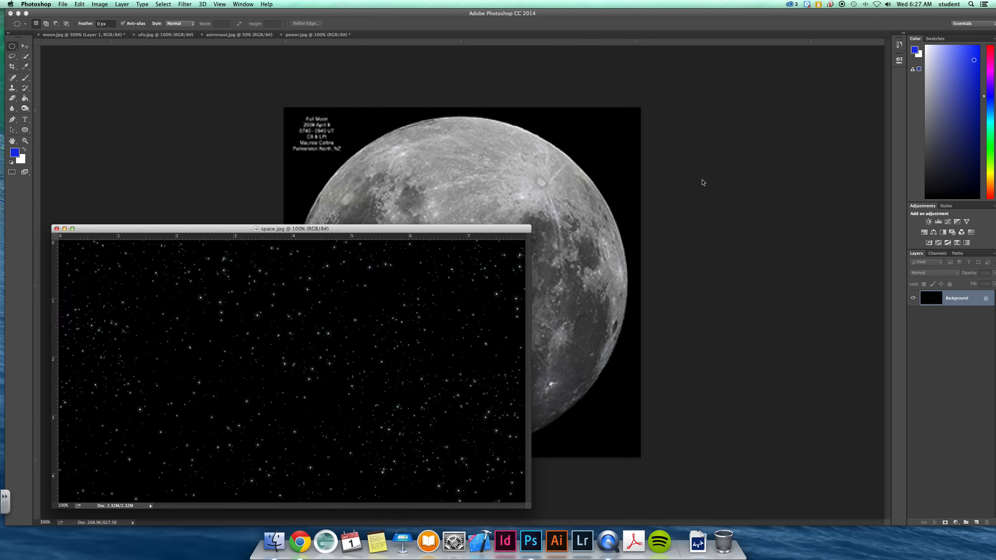
left_click(756, 353)
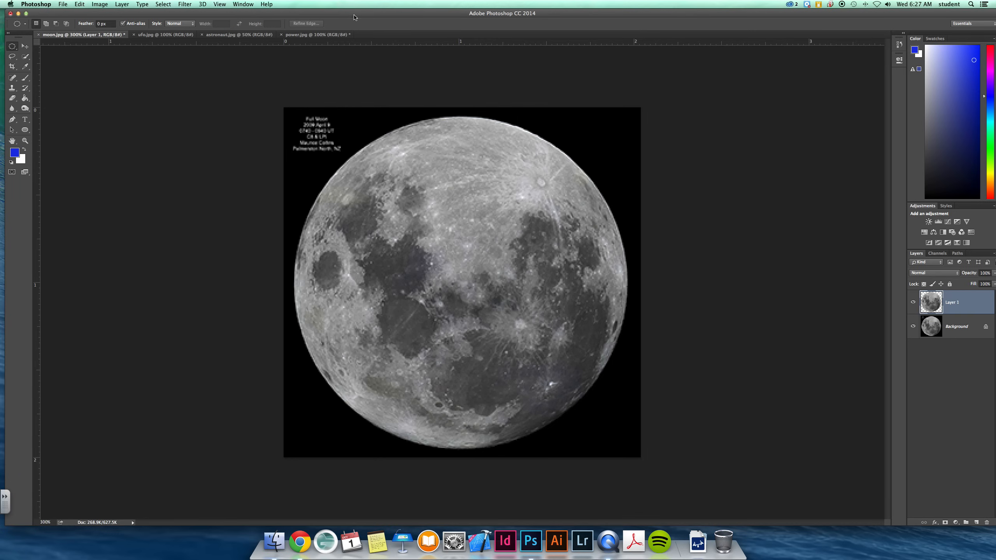
left_click_drag(353, 18, 530, 51)
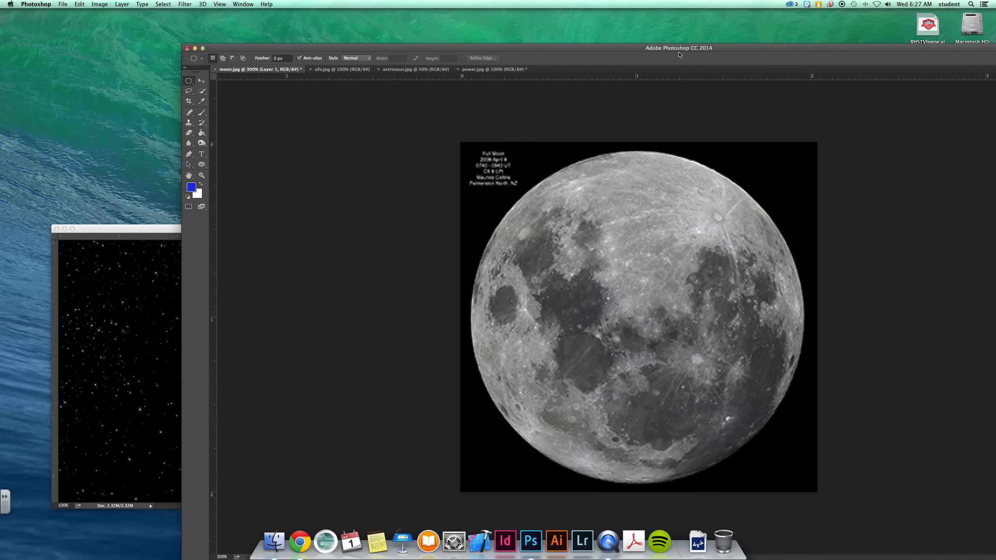
left_click_drag(680, 54, 581, 9)
left_click_drag(84, 228, 45, 241)
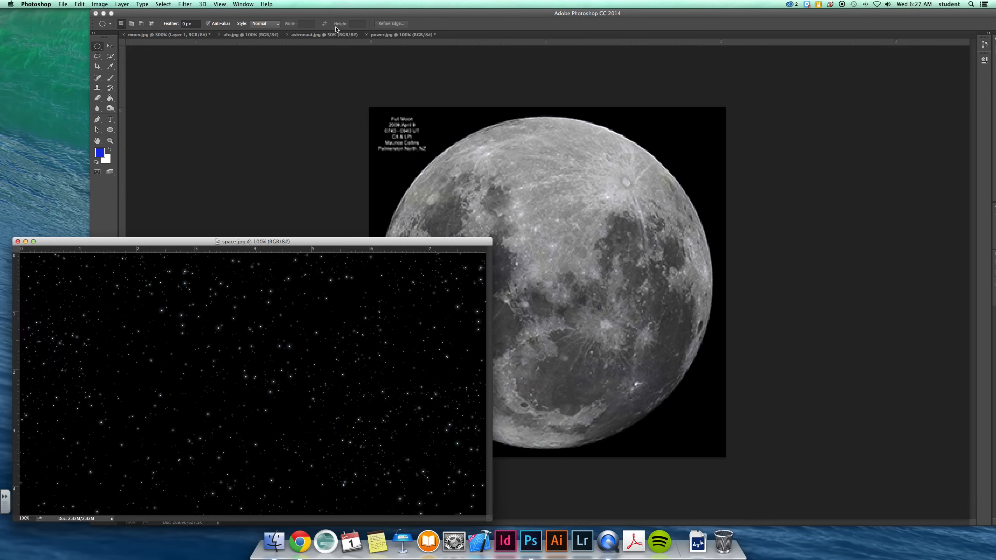
left_click_drag(331, 12, 295, 11)
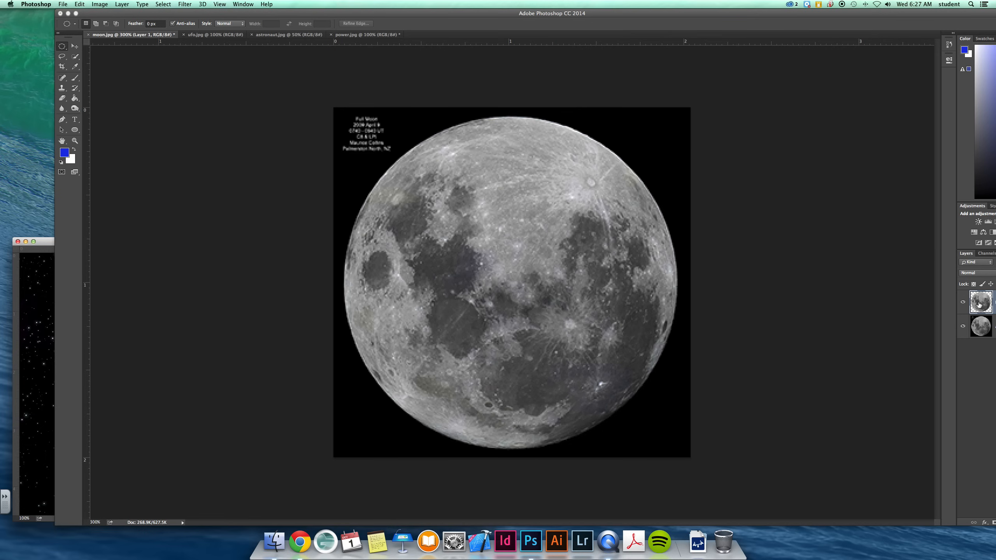
left_click_drag(978, 305, 65, 395)
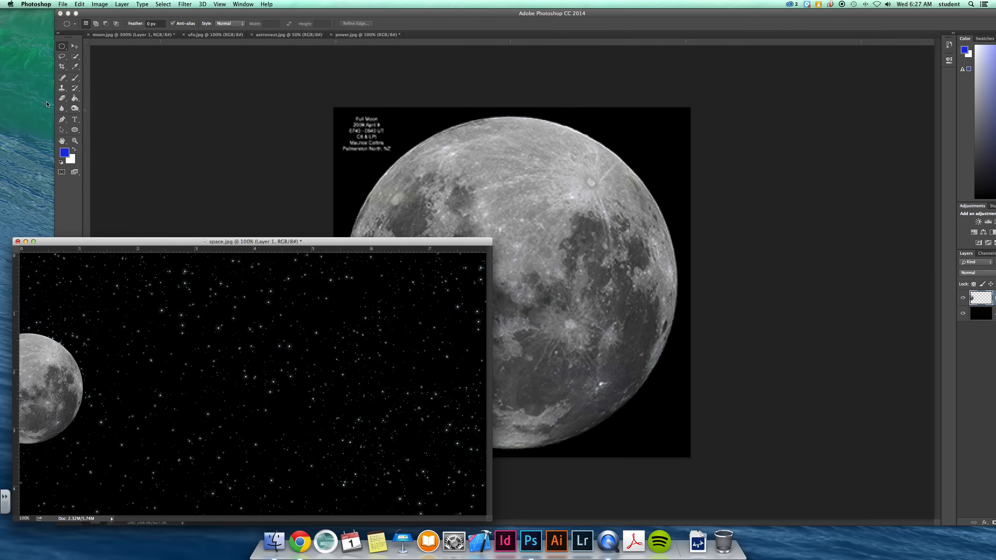
- Place the moon in the upper-left area of the starfield in space.jpg and scale it down to a little over half size
left_click_drag(186, 241, 343, 158)
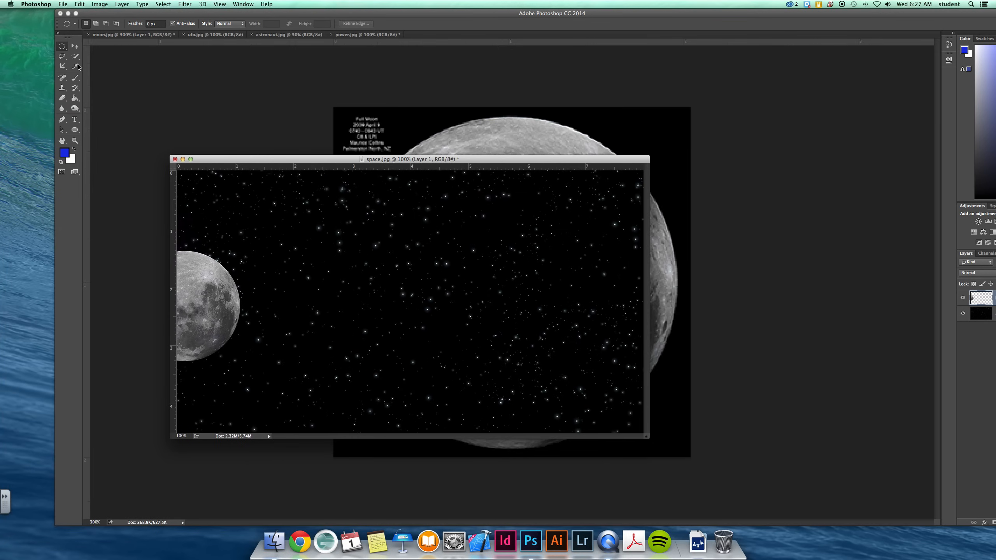
left_click(74, 47)
left_click_drag(212, 281, 273, 219)
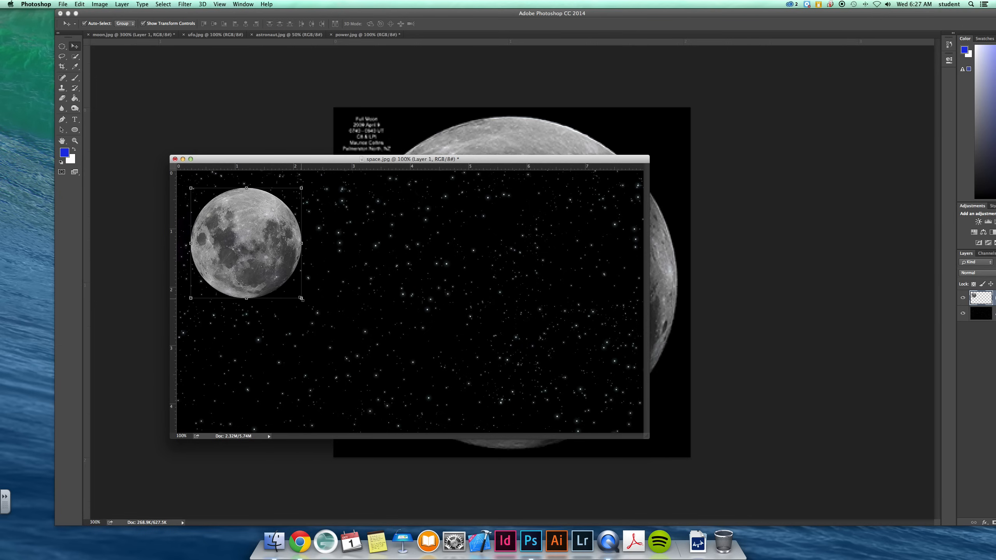
left_click_drag(302, 298, 255, 247)
double_click(246, 259)
- Close moon.jpg without saving its changes and bring up astronaut.jpg
left_click(783, 407)
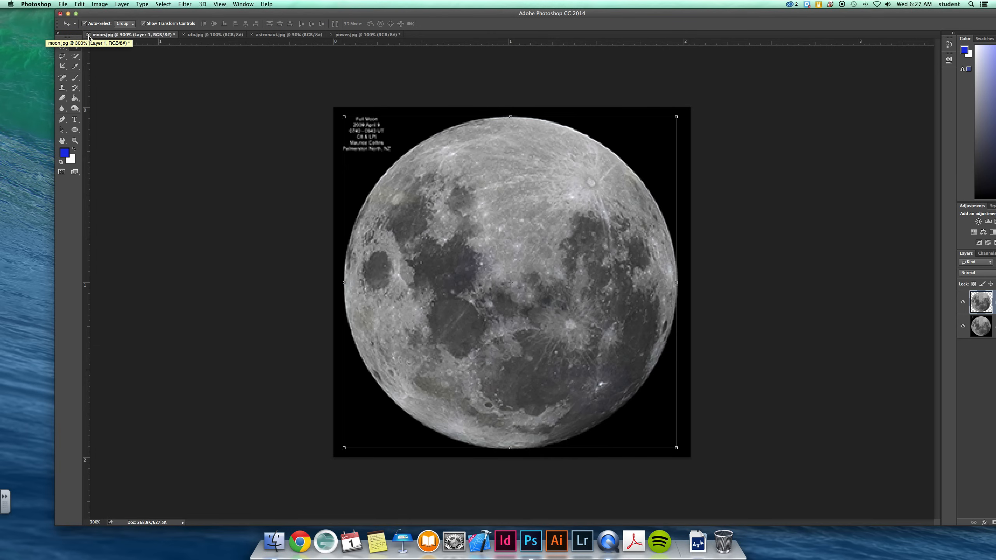
left_click(89, 35)
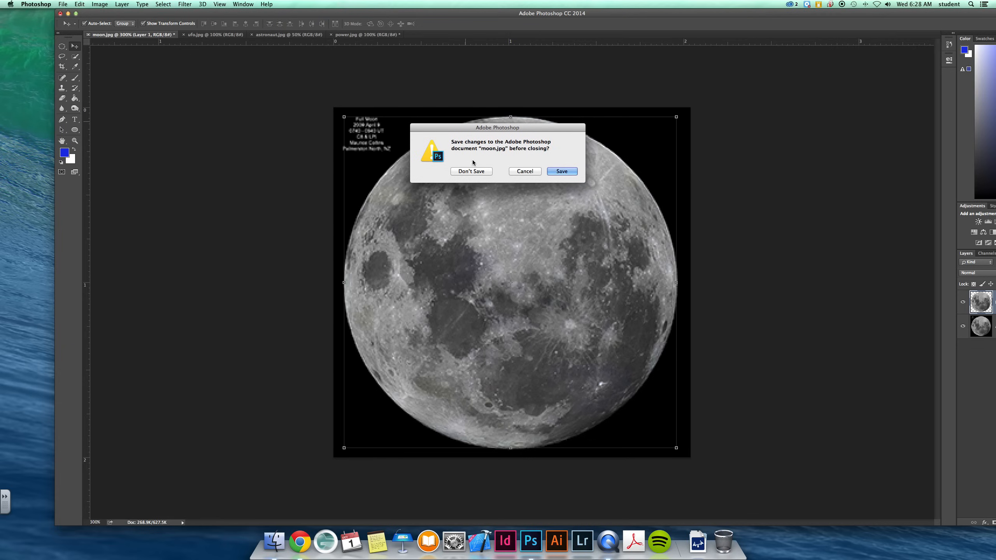
left_click(475, 173)
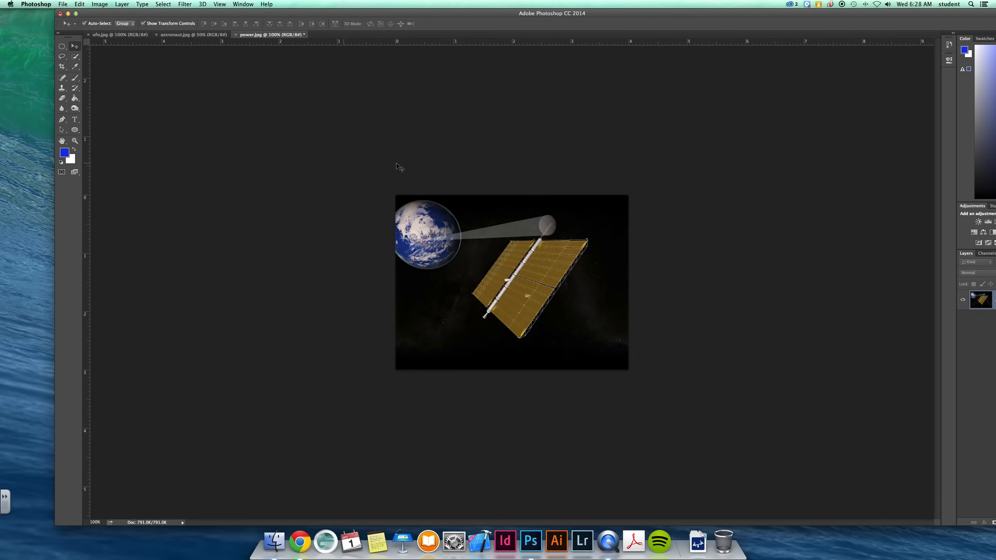
left_click(171, 35)
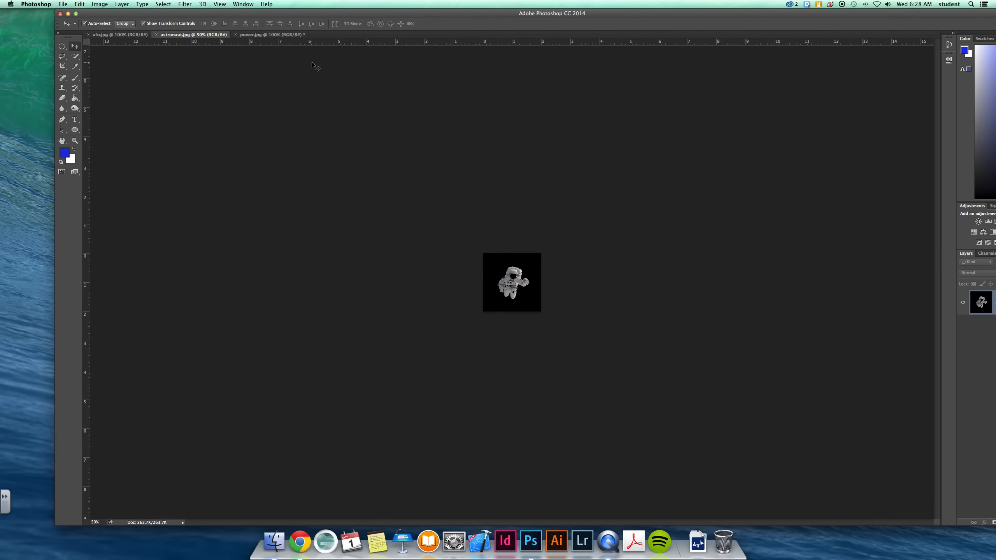
- Select the entire black background around the astronaut in astronaut.jpg with the Quick Selection tool
left_click(270, 34)
left_click(139, 36)
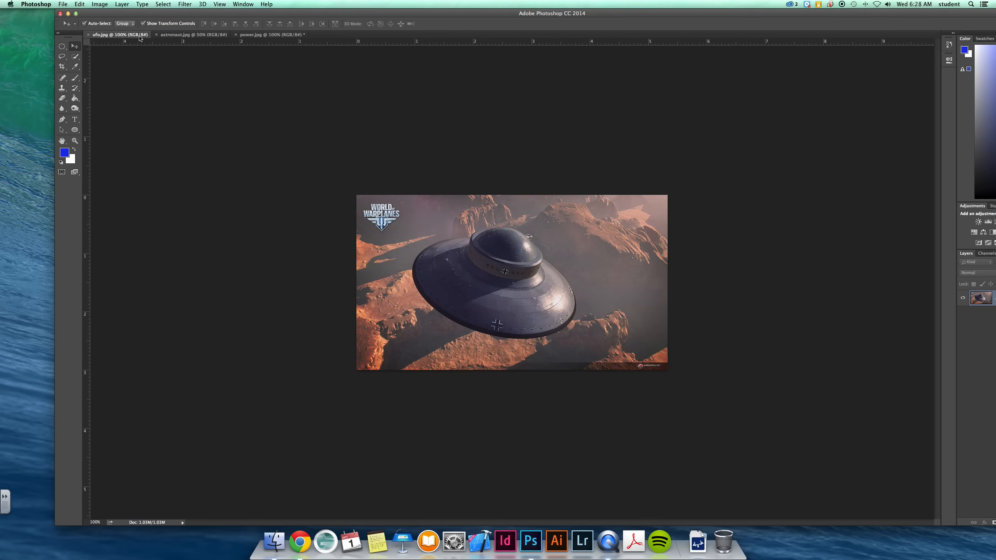
left_click(196, 36)
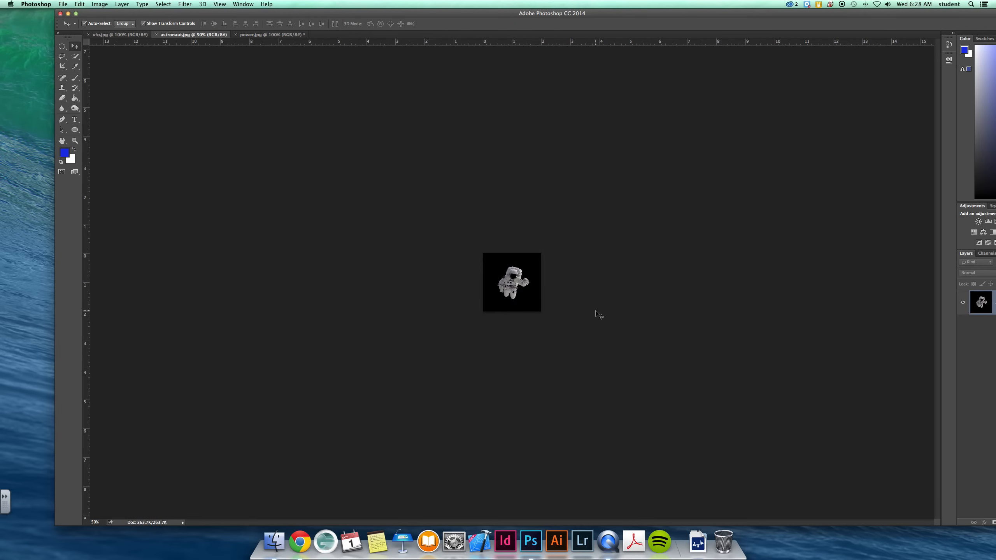
key("super+equal")
key("super+equal")
key("super+equal")
key("super+equal")
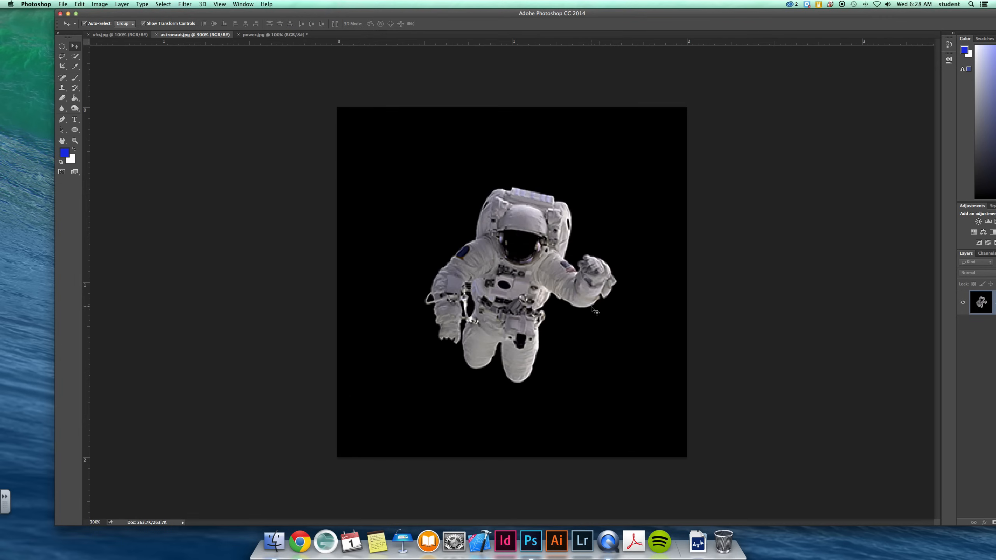
key("super+equal")
left_click(75, 56)
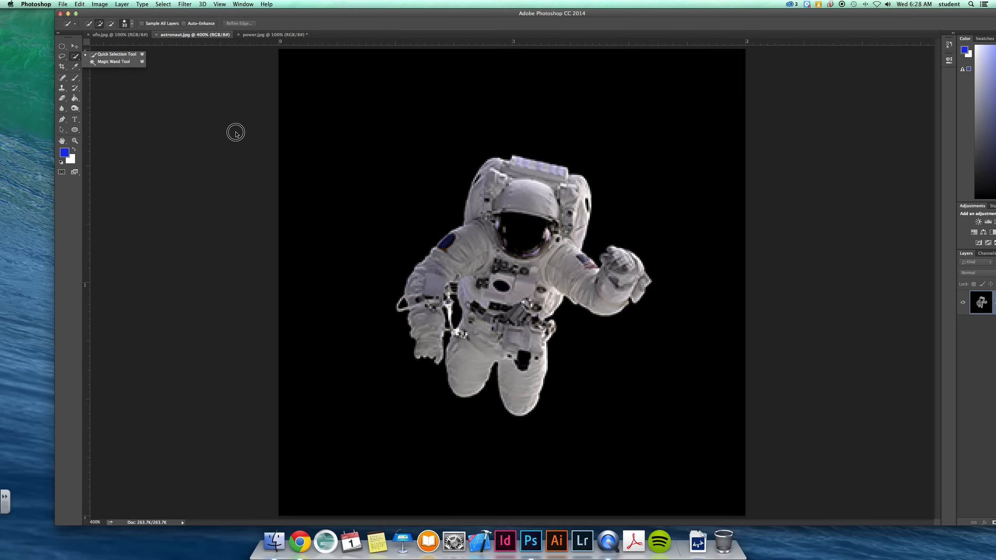
left_click(141, 56)
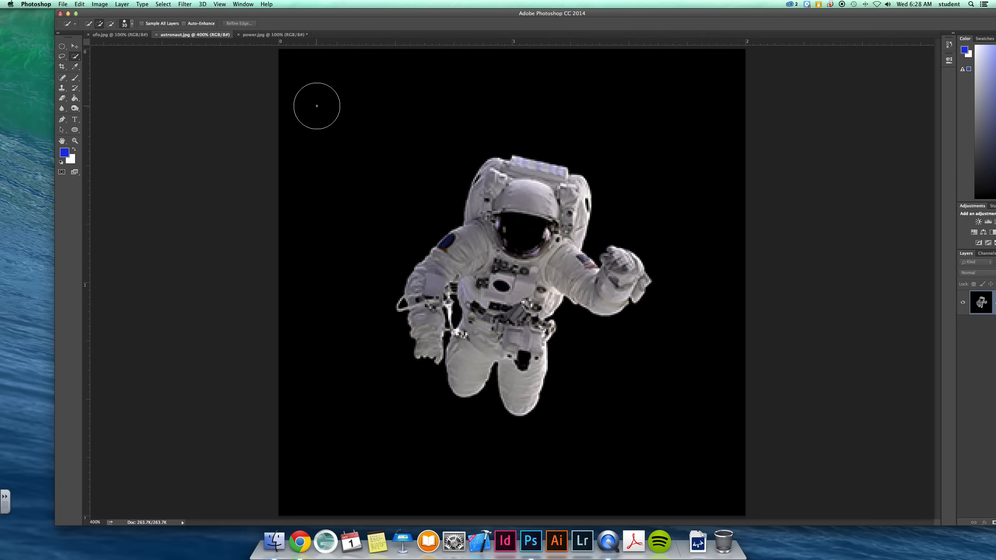
mouse_move(389, 167)
left_mouse_down()
mouse_move(462, 114)
mouse_move(647, 134)
mouse_move(711, 252)
mouse_move(698, 474)
left_mouse_up()
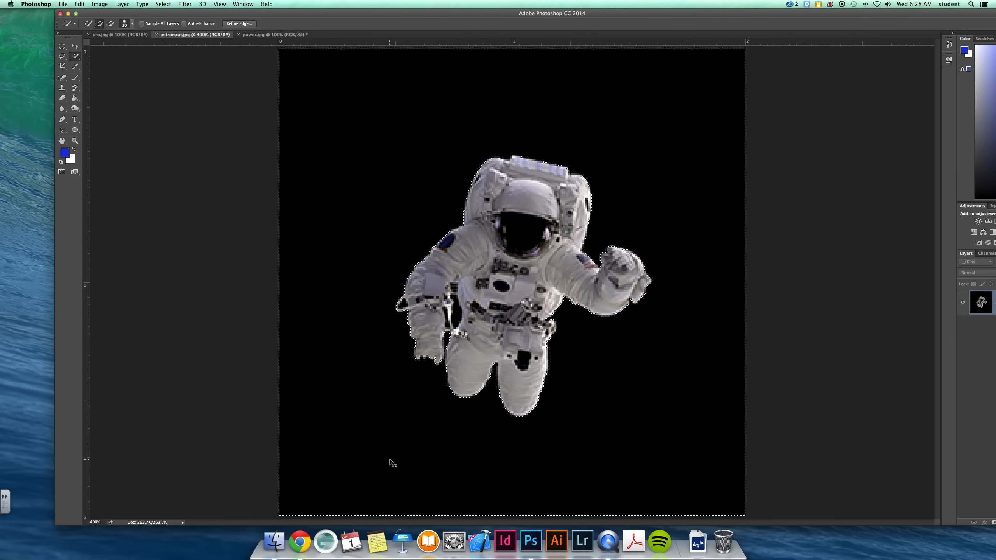
key("super+d")
mouse_move(379, 127)
left_mouse_down()
mouse_move(360, 156)
mouse_move(336, 248)
mouse_move(401, 311)
mouse_move(376, 210)
mouse_move(525, 130)
mouse_move(606, 141)
mouse_move(690, 235)
left_mouse_up()
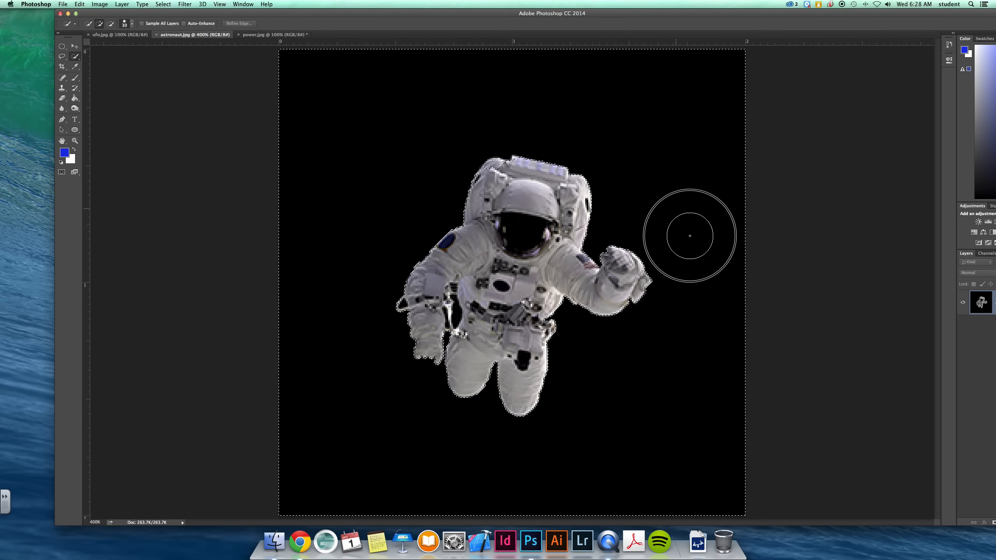
left_click_drag(711, 343, 670, 407)
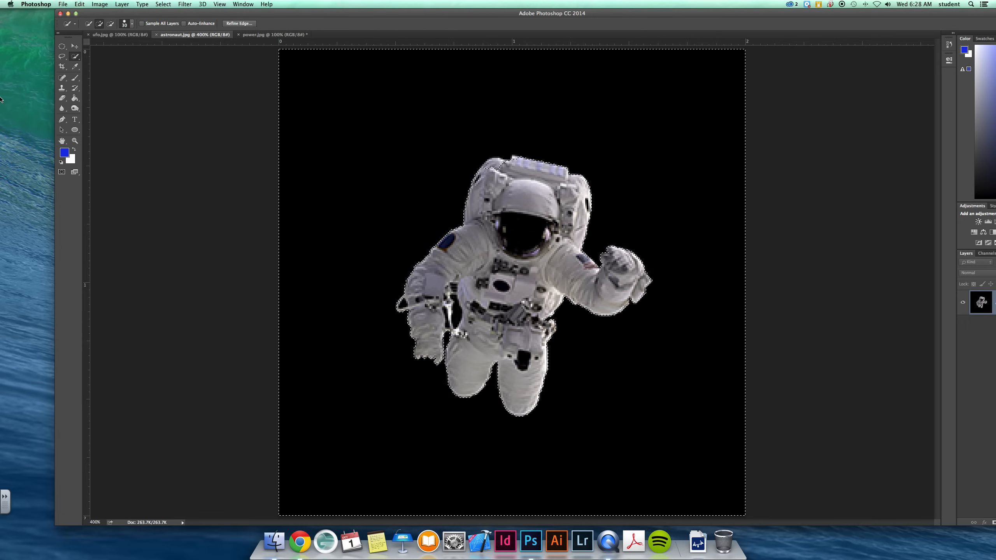
- Invert the selection in astronaut.jpg to target the astronaut instead of the black background
left_click(110, 24)
left_click_drag(267, 20, 221, 20)
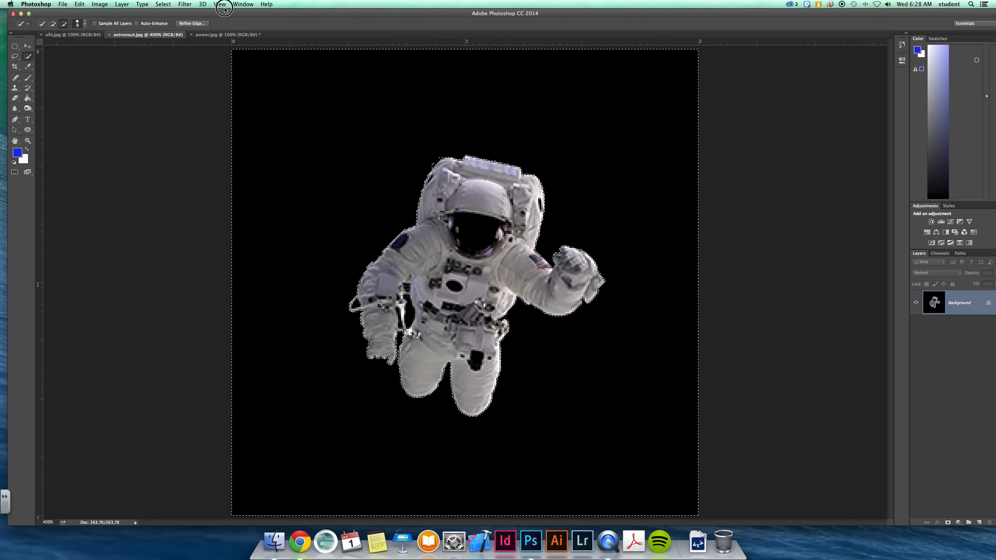
left_click(159, 5)
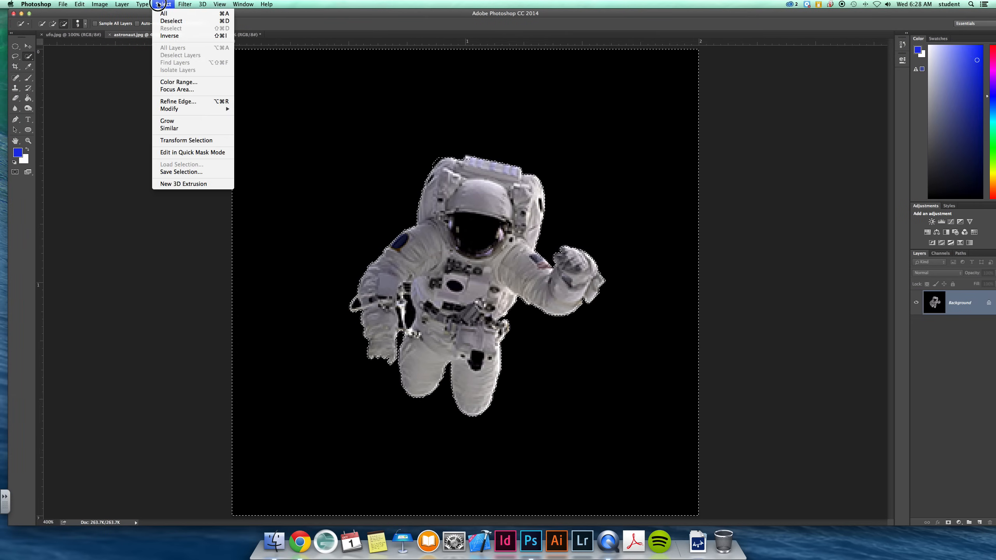
left_click(176, 36)
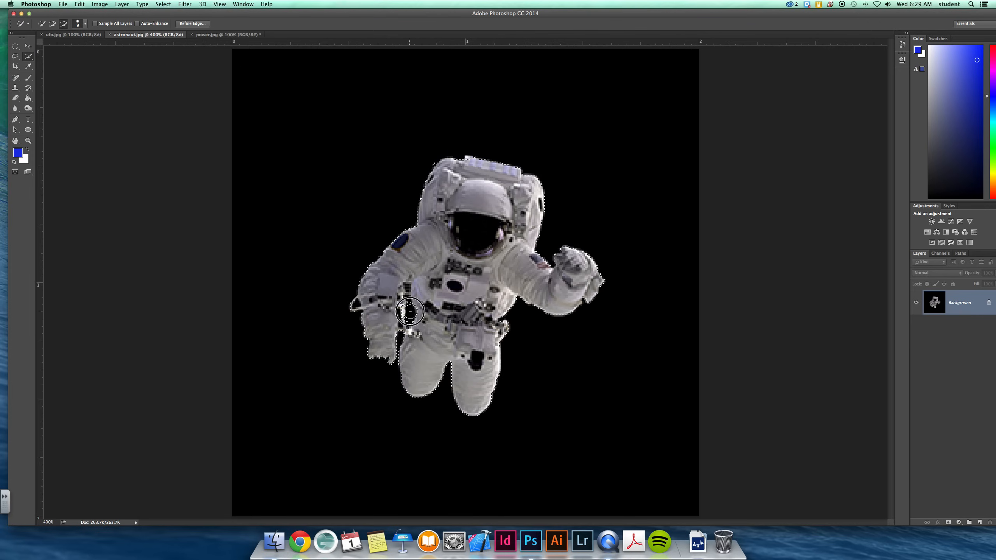
- Touch up the selection between the astronaut's arm and torso, and copy the astronaut onto a new layer with the Background hidden
left_click(53, 24)
left_click(424, 316)
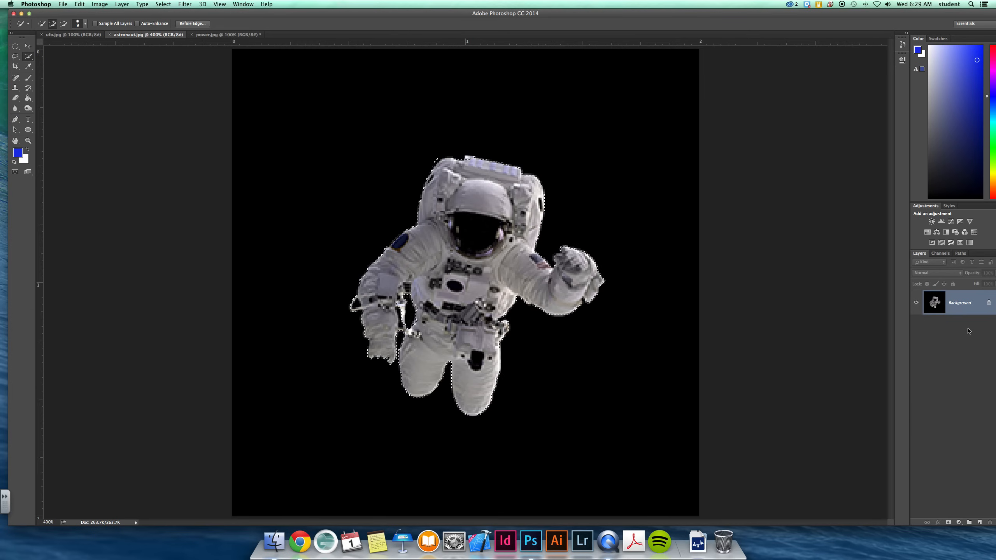
key("super+j")
left_click(916, 328)
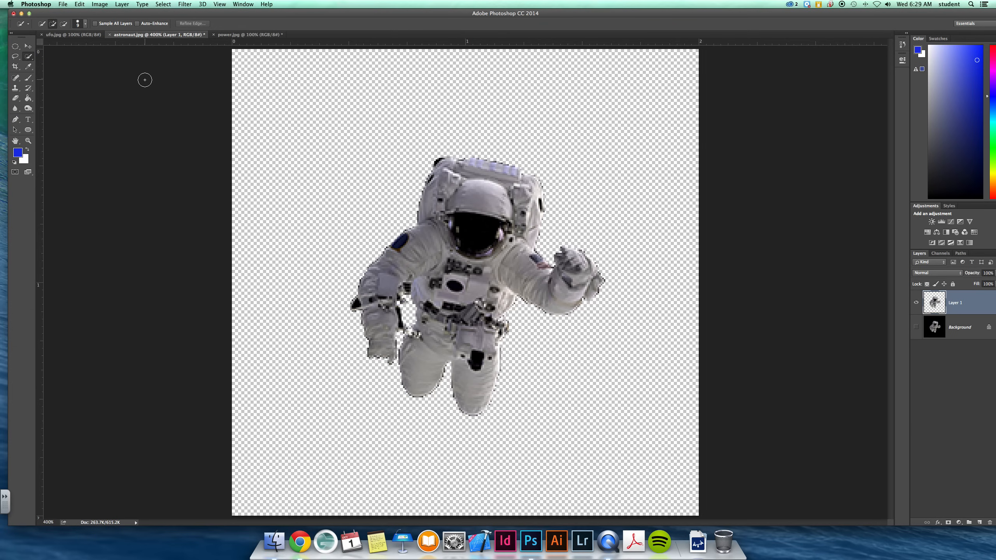
- Float astronaut.jpg in its own window beside space.jpg and copy the astronaut cutout layer into space.jpg
left_click_drag(147, 35, 91, 16)
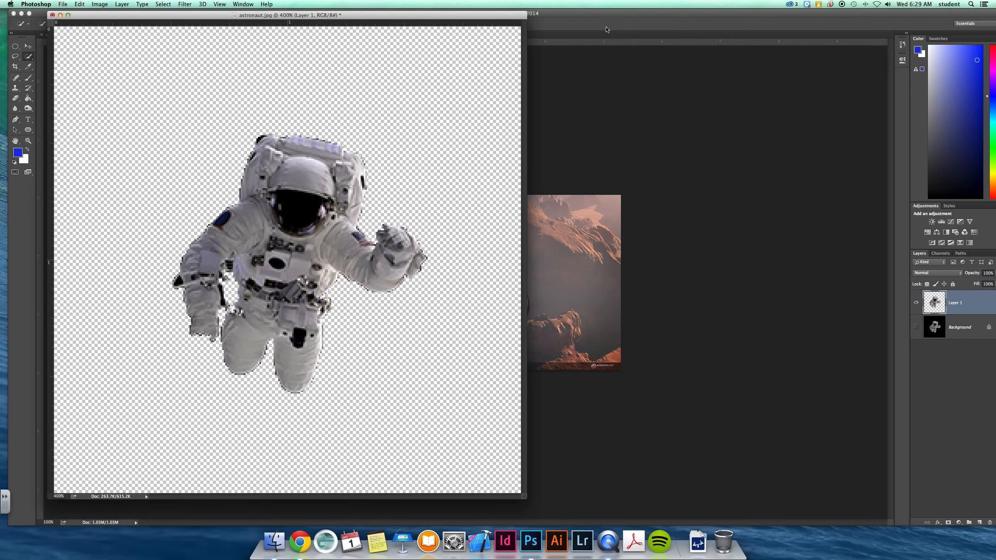
left_click_drag(557, 17, 648, 324)
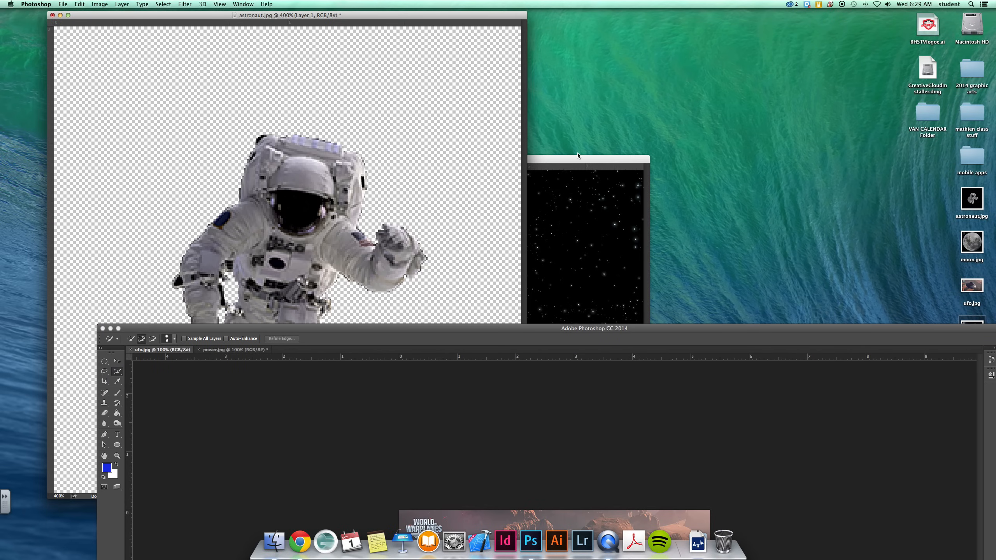
left_click_drag(577, 155, 864, 65)
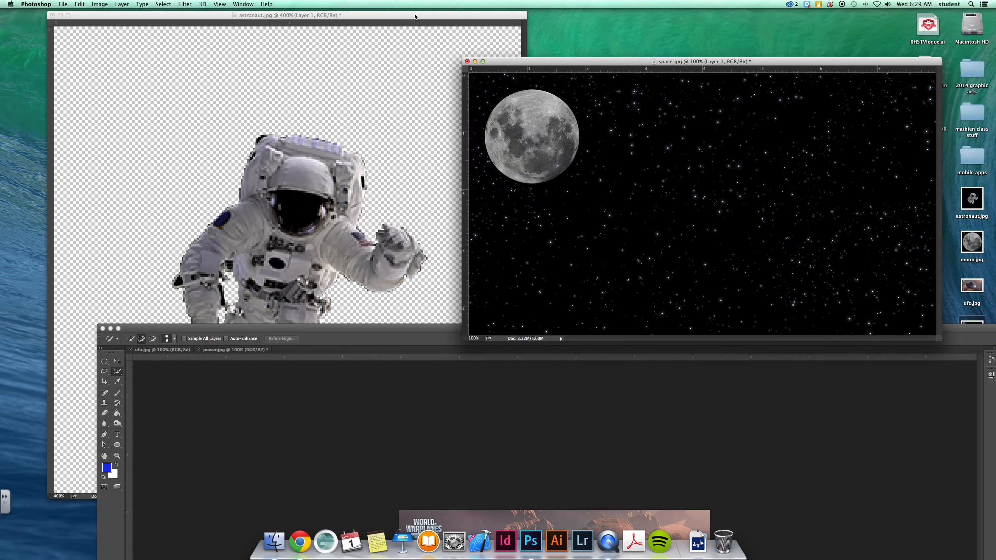
left_click_drag(414, 16, 385, 50)
left_click_drag(973, 330, 681, 176)
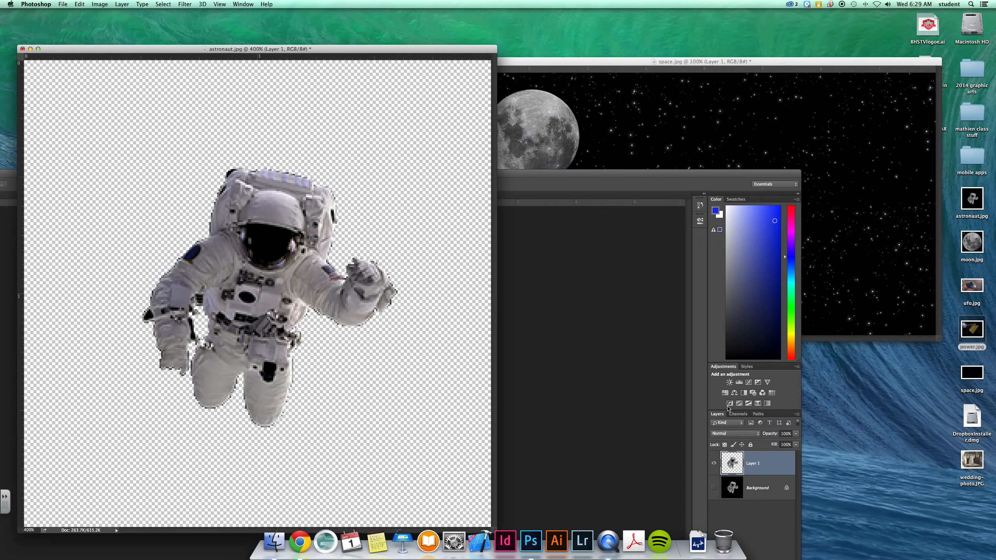
left_click_drag(731, 463, 717, 128)
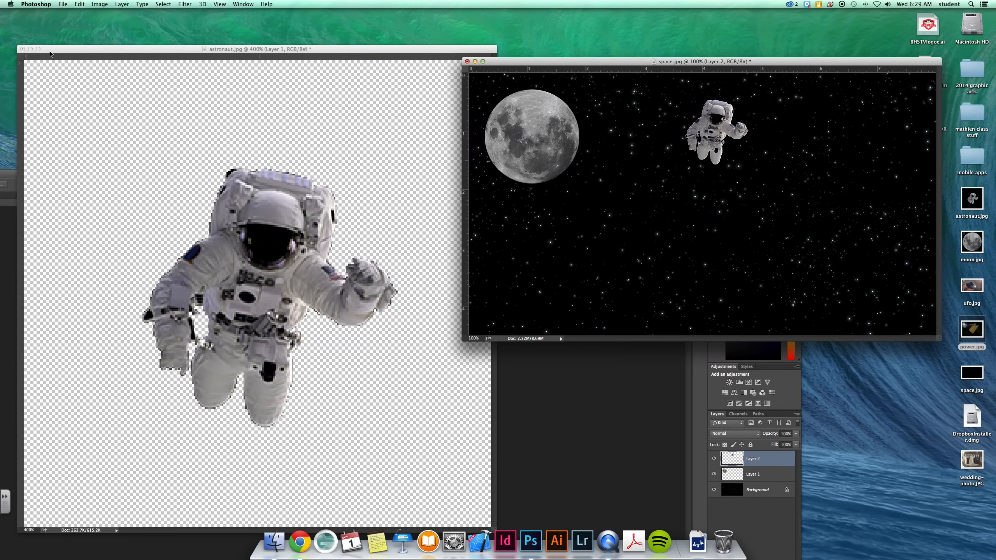
- Close astronaut.jpg without saving its changes and dock the floating space.jpg window as a tab in the main window
left_click(22, 49)
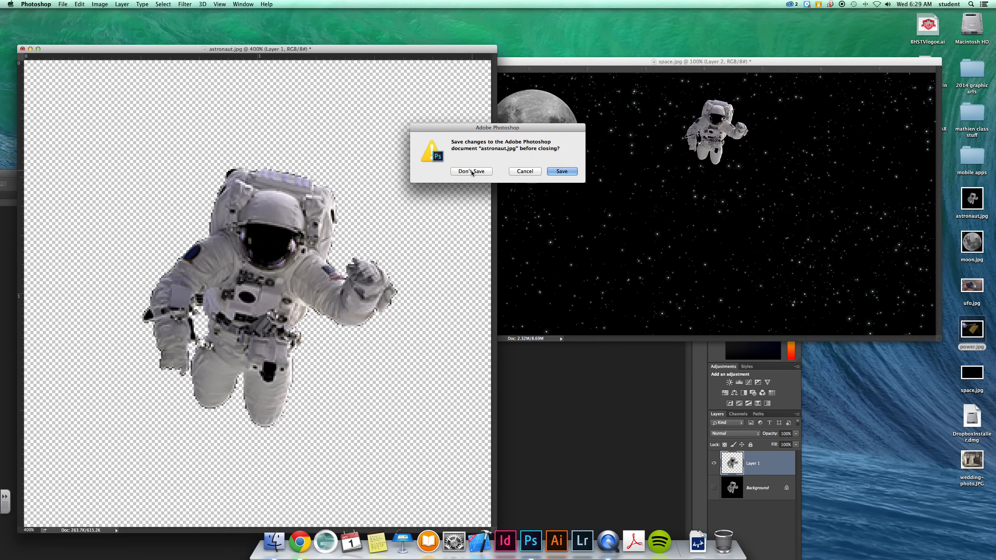
left_click(472, 173)
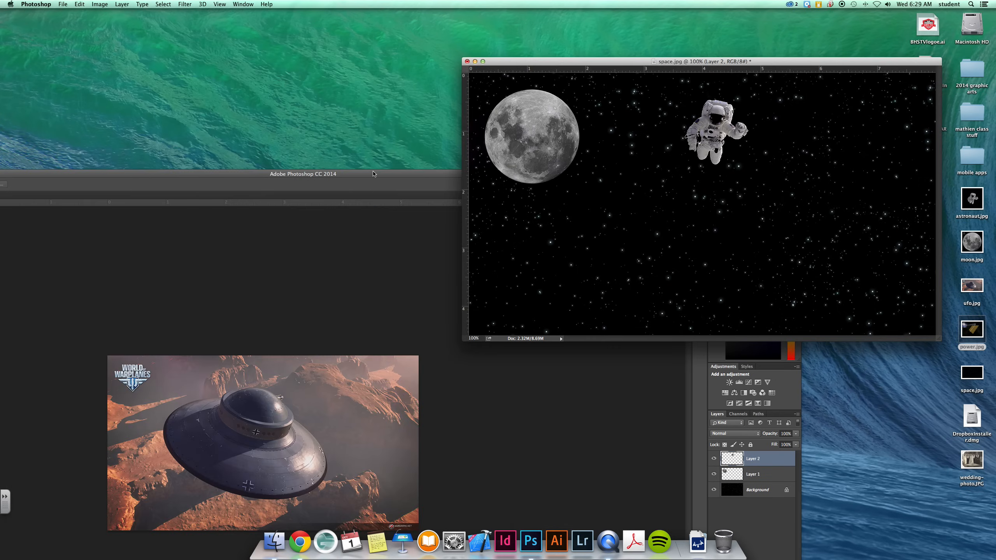
left_click_drag(373, 173, 366, 100)
left_click_drag(701, 62, 636, 74)
left_click_drag(286, 101, 436, 144)
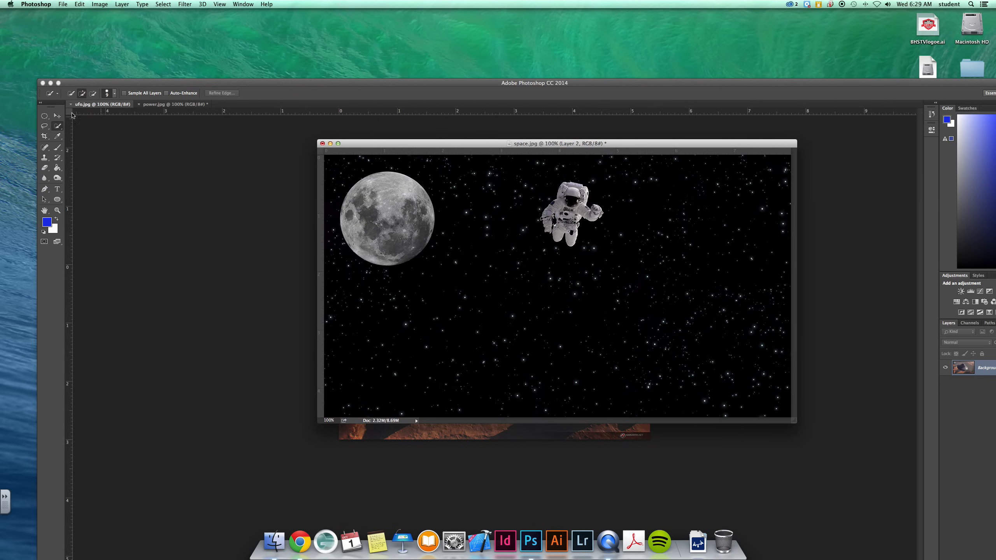
left_click(56, 115)
left_click(552, 227)
left_click_drag(307, 84, 302, 184)
left_click(376, 146)
left_click_drag(376, 149, 243, 11)
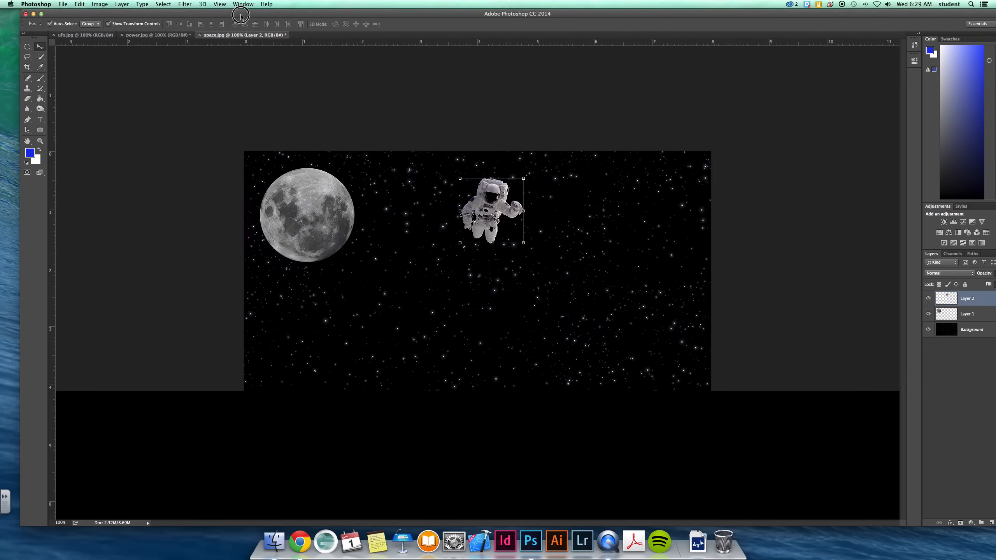
- Place the astronaut to the lower right of the moon, slightly enlarged, and bring up power.jpg
left_click_drag(501, 236, 436, 290)
key("Return")
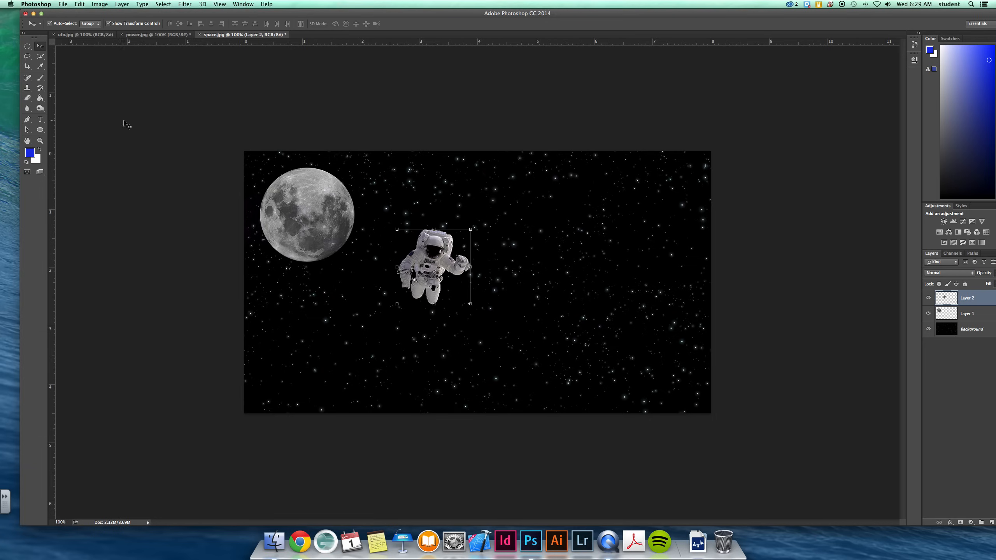
left_click(185, 34)
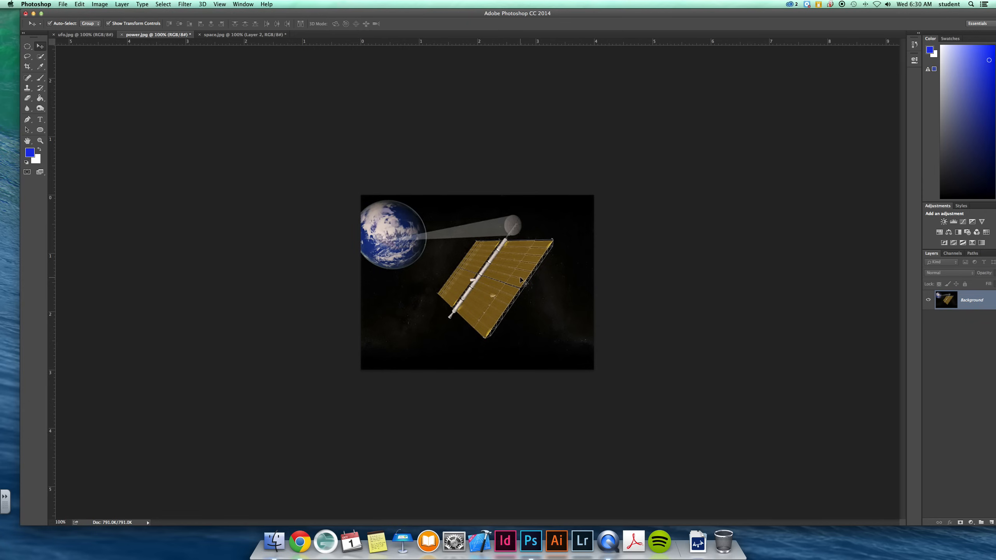
left_click(28, 56)
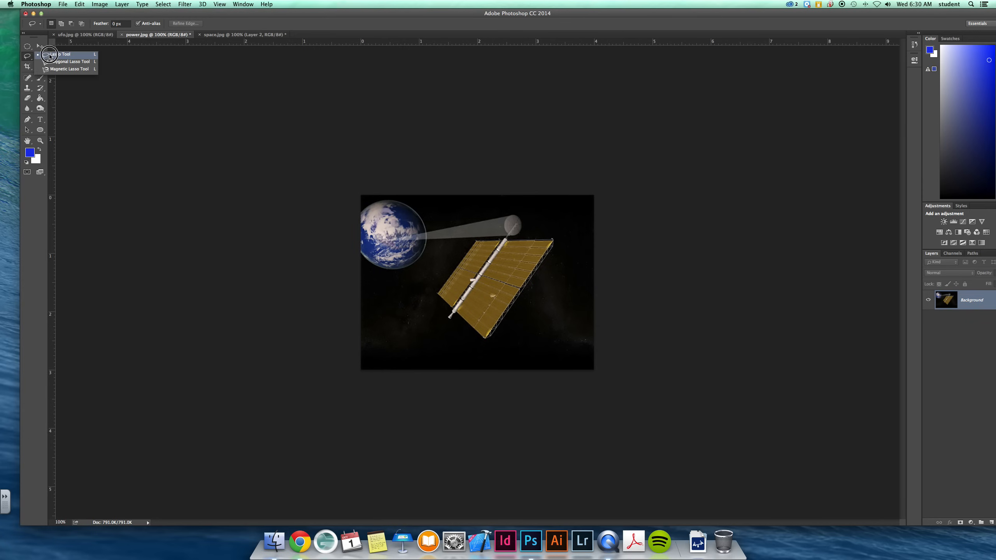
left_click(59, 62)
left_click_drag(425, 236, 450, 317)
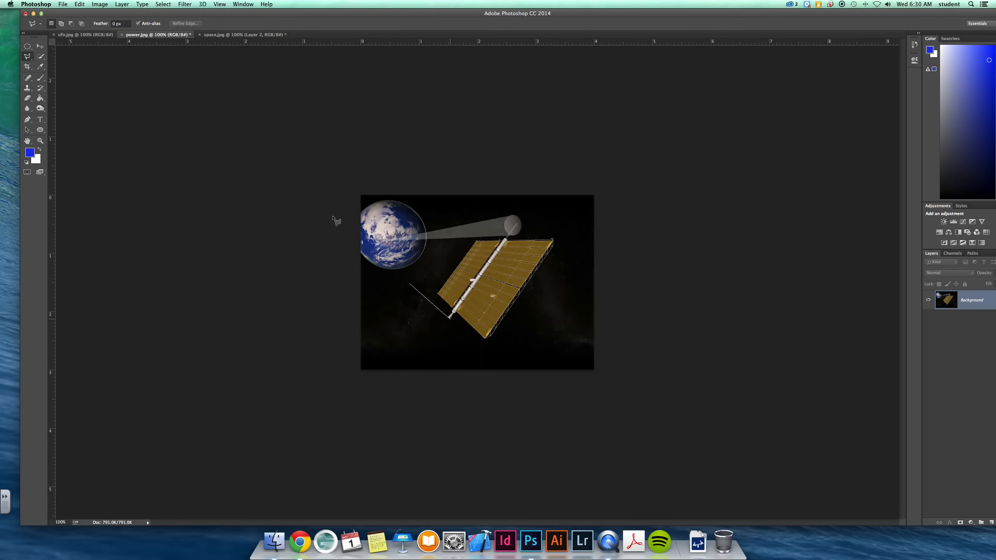
key("Escape")
left_click(28, 55)
left_click(59, 56)
mouse_move(516, 223)
left_mouse_down()
mouse_move(459, 340)
mouse_move(505, 214)
mouse_move(511, 220)
left_mouse_up()
key("super+d")
- Outline the gold solar panel in power.jpg corner by corner with the Polygonal Lasso tool and copy it onto a new layer
left_click(28, 57)
left_click(58, 64)
left_click(476, 231)
key("Escape")
left_click(477, 241)
left_click(553, 241)
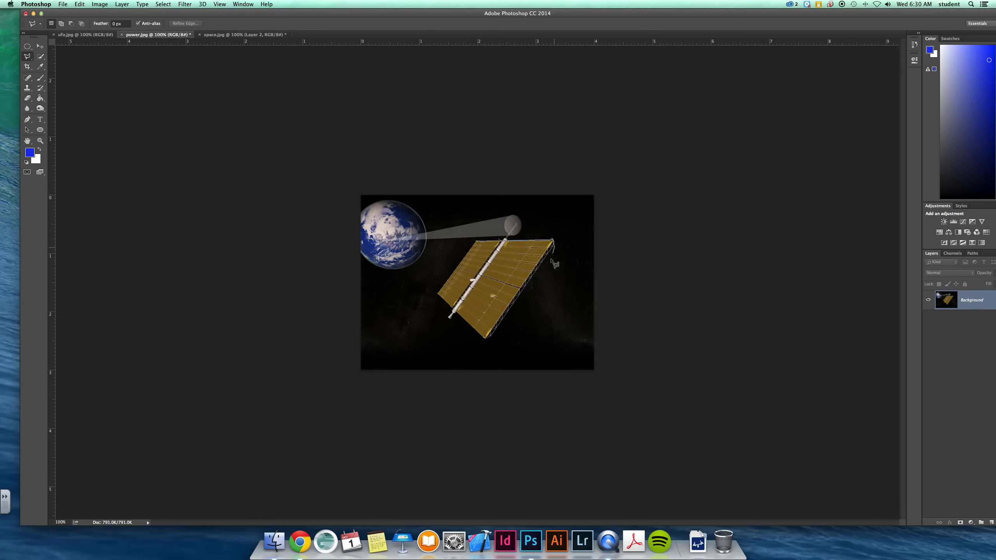
left_click(486, 338)
left_click(438, 294)
left_click(475, 241)
key("super+j")
left_click_drag(946, 304, 966, 311)
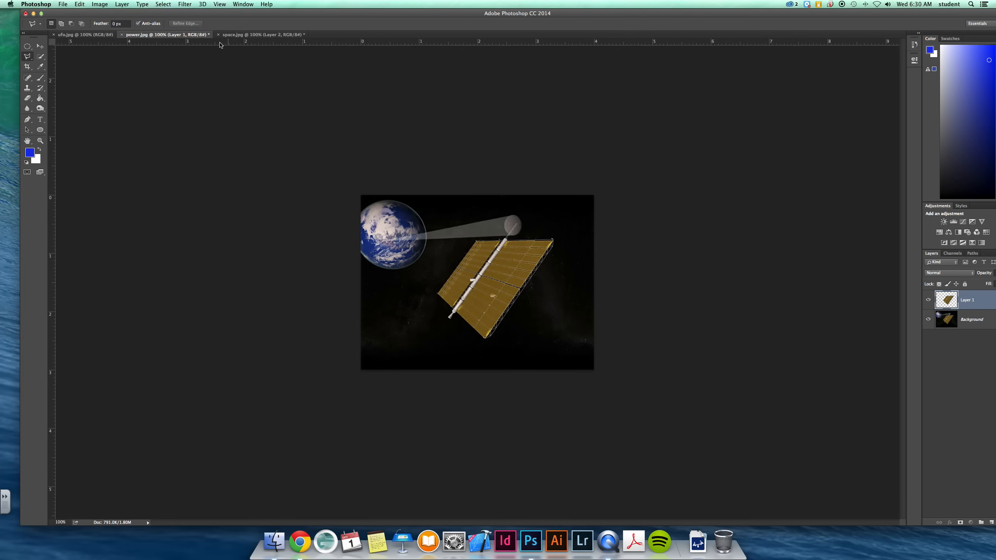
- Float space.jpg in its own window over power.jpg and copy the solar panel layer into it
left_click(232, 37)
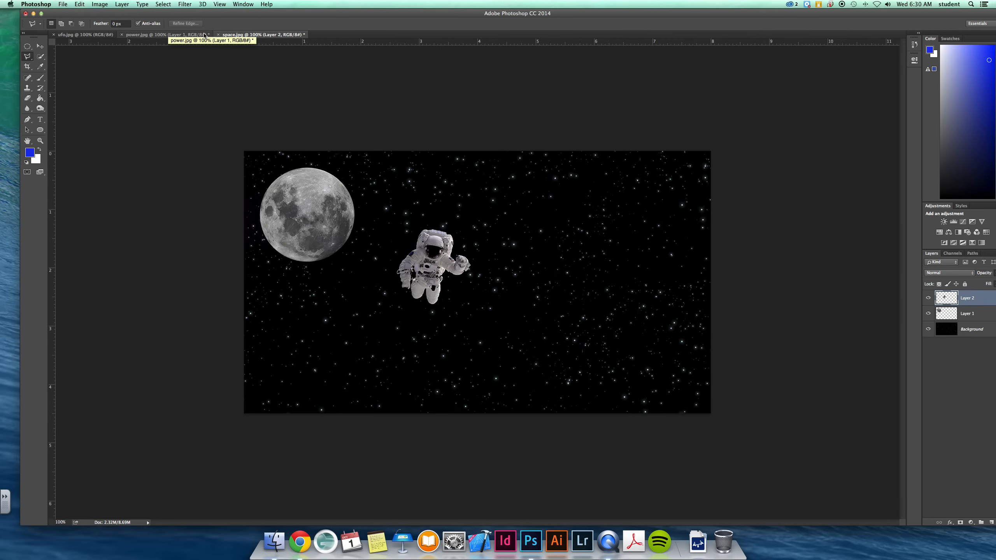
left_click_drag(251, 37, 116, 51)
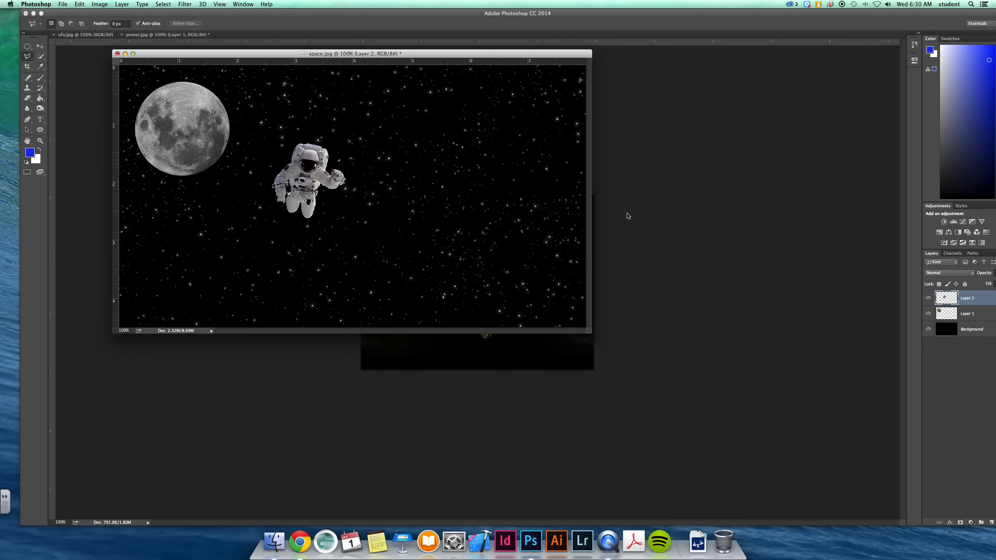
left_click_drag(401, 49, 330, 263)
left_click(380, 156)
left_click_drag(945, 300, 243, 492)
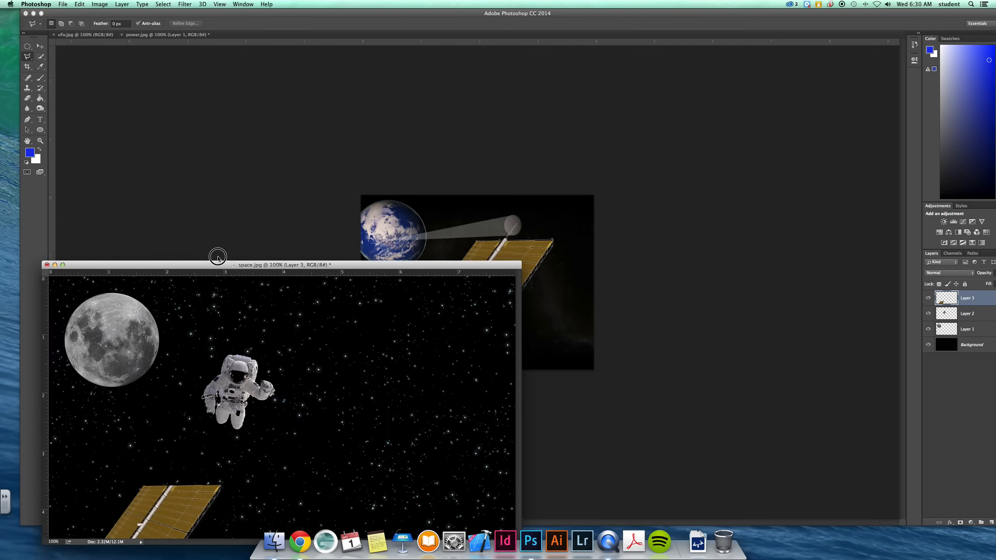
- Scale the solar panel down to about 85% and place it in the lower-right area of the starfield in space.jpg
left_click_drag(218, 262, 259, 77)
key("v")
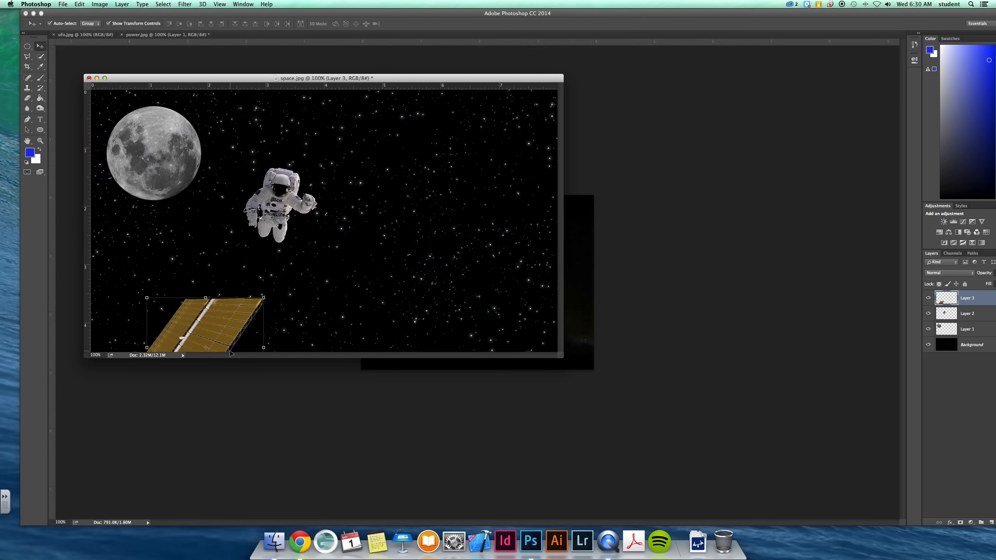
left_click_drag(238, 323, 468, 240)
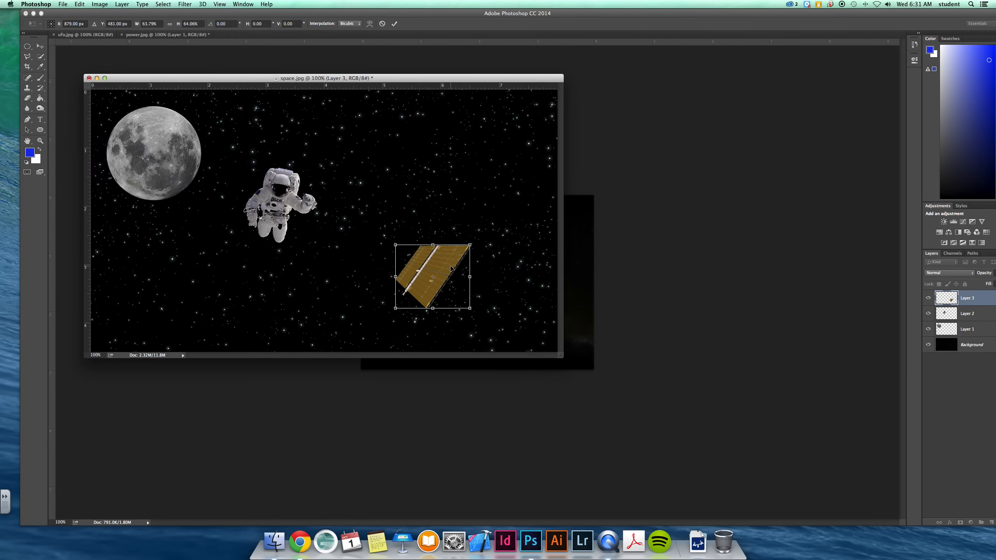
left_click_drag(435, 268, 484, 129)
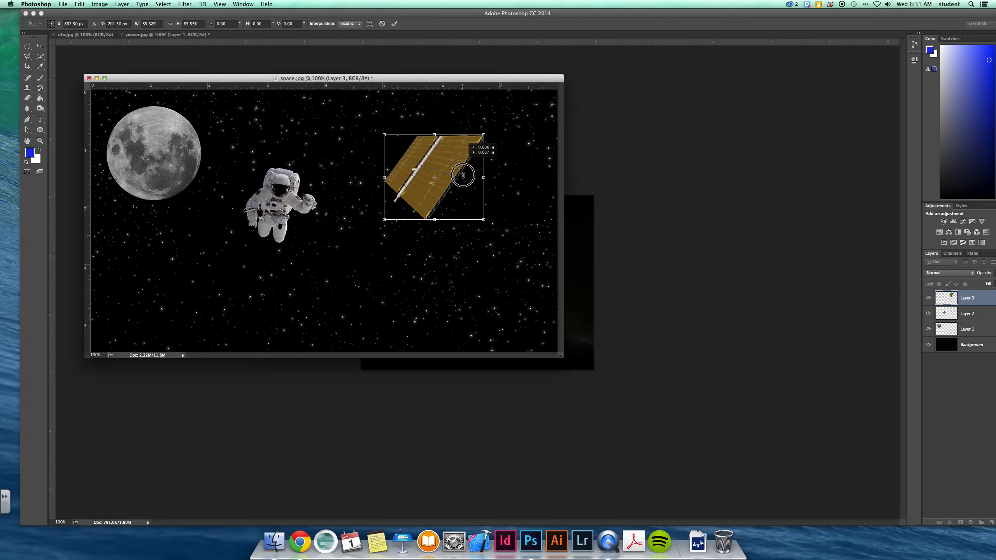
left_click_drag(463, 165, 523, 267)
key("Return")
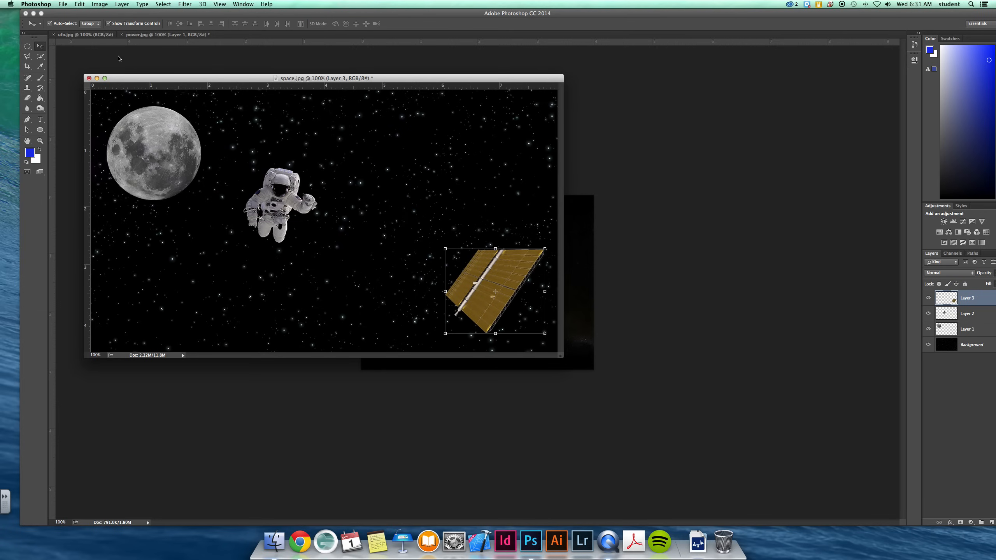
left_click(104, 5)
mouse_move(117, 26)
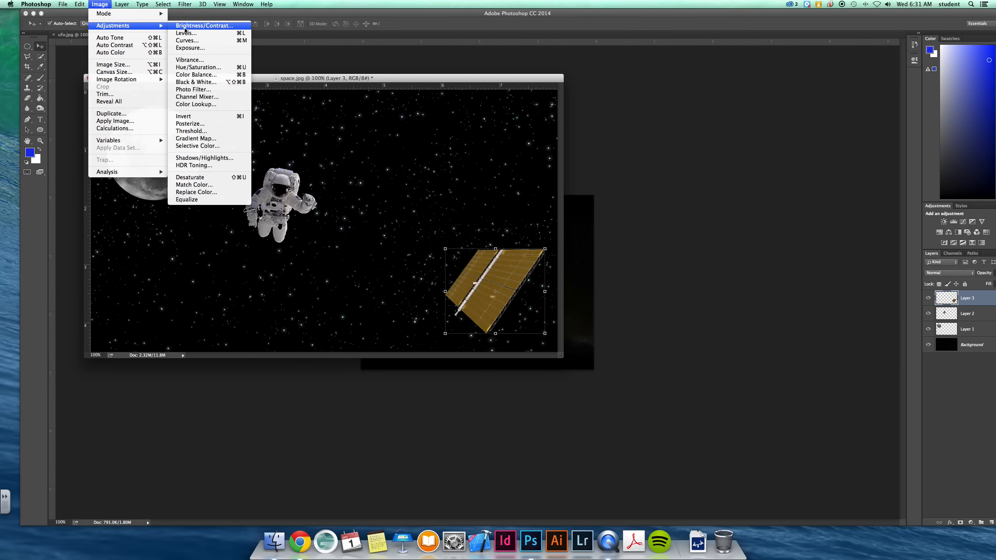
left_click(994, 391)
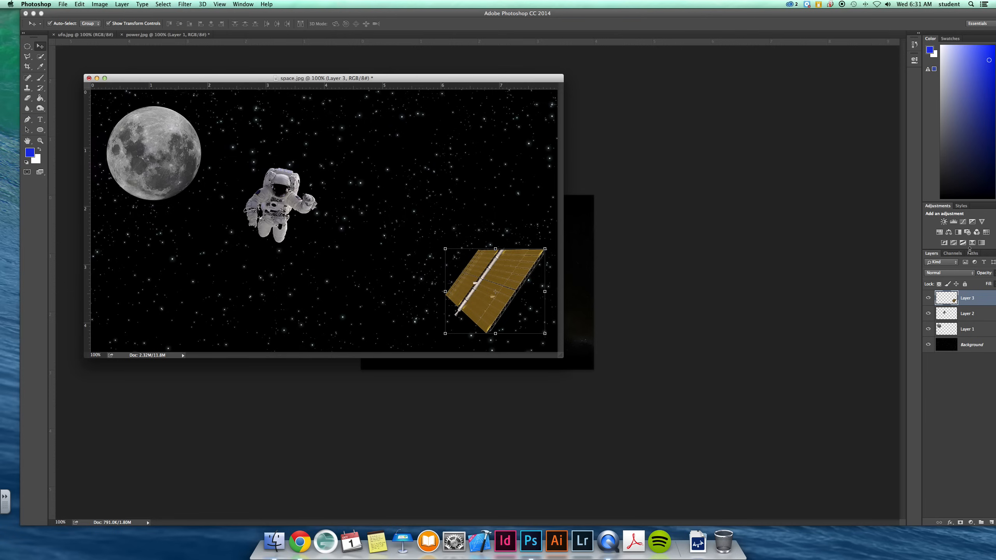
- Lower the solar panel layer's opacity to 29% in power.jpg and hide its background layer
left_click_drag(729, 12, 704, 5)
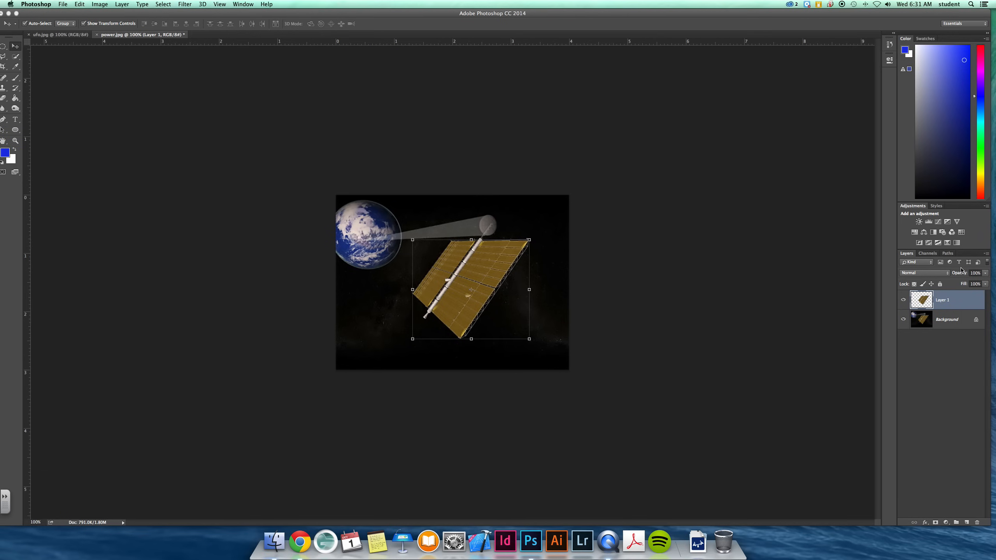
left_click_drag(963, 275, 952, 273)
left_click(903, 320)
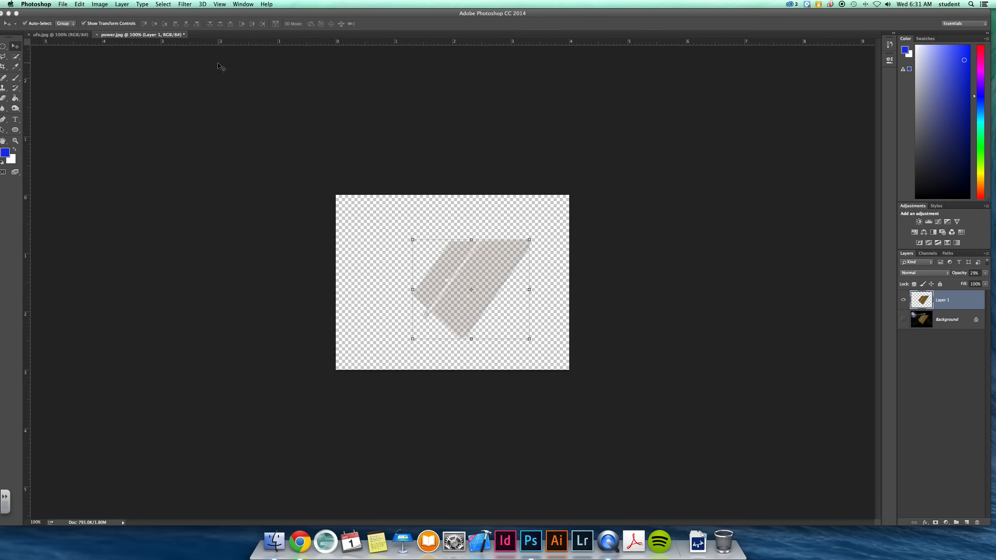
- Outline the flying saucer in ufo.jpg with the Magnetic Lasso tool and copy it onto a new layer
left_click(59, 34)
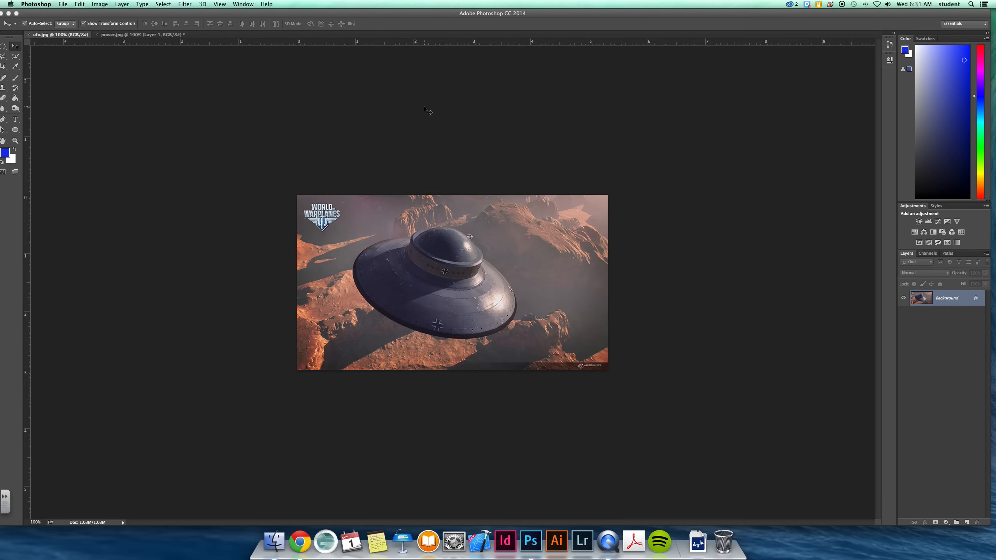
left_click_drag(287, 12, 561, 249)
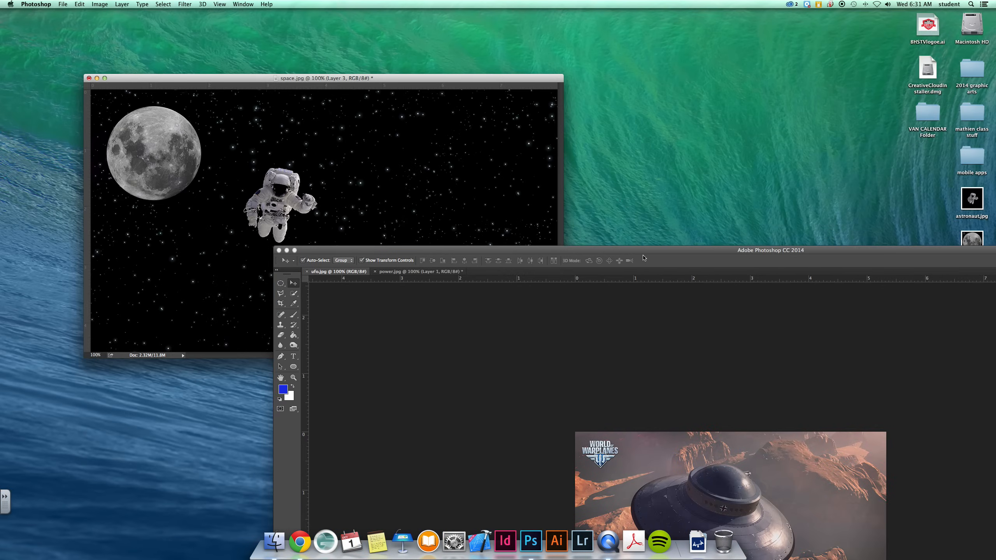
left_click_drag(639, 251, 430, 49)
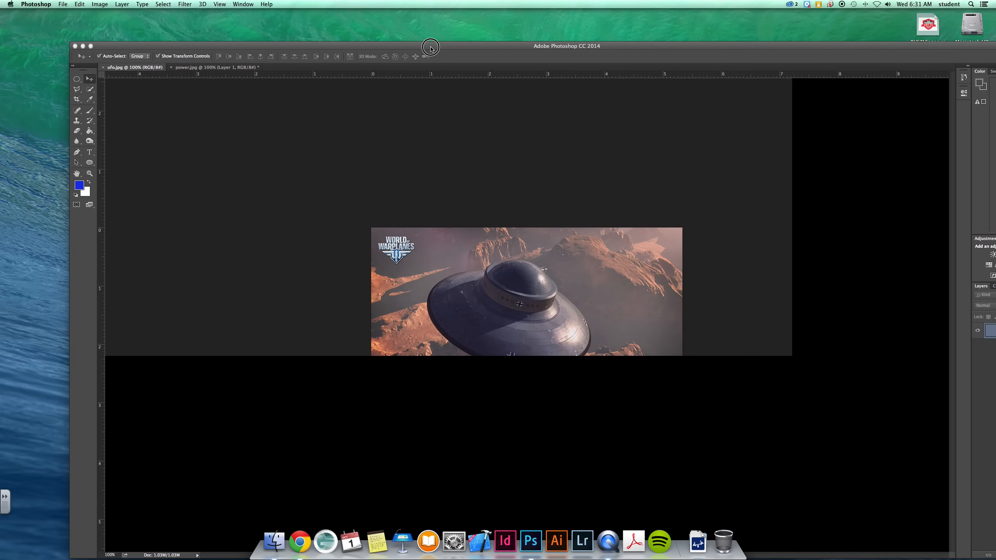
key("super+equal")
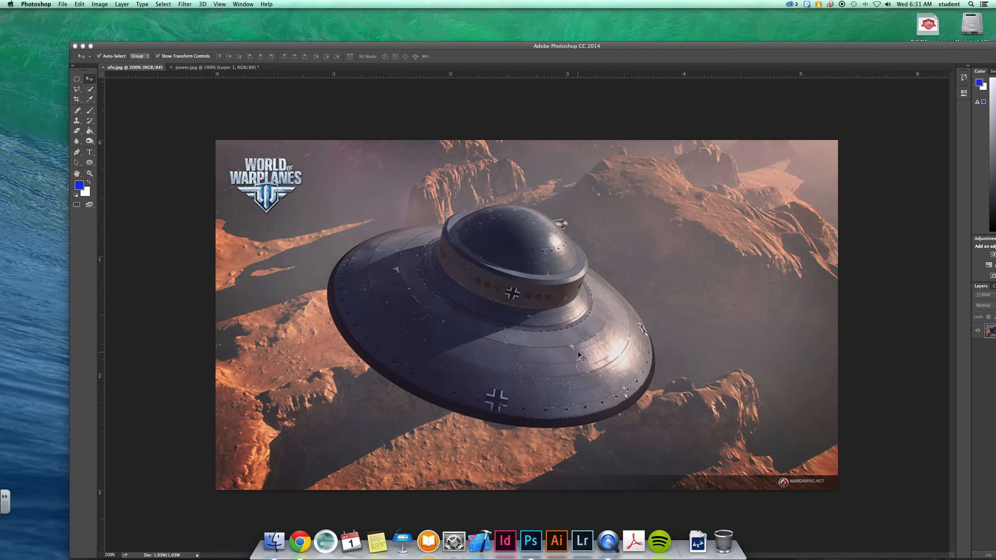
left_click_drag(77, 89, 128, 101)
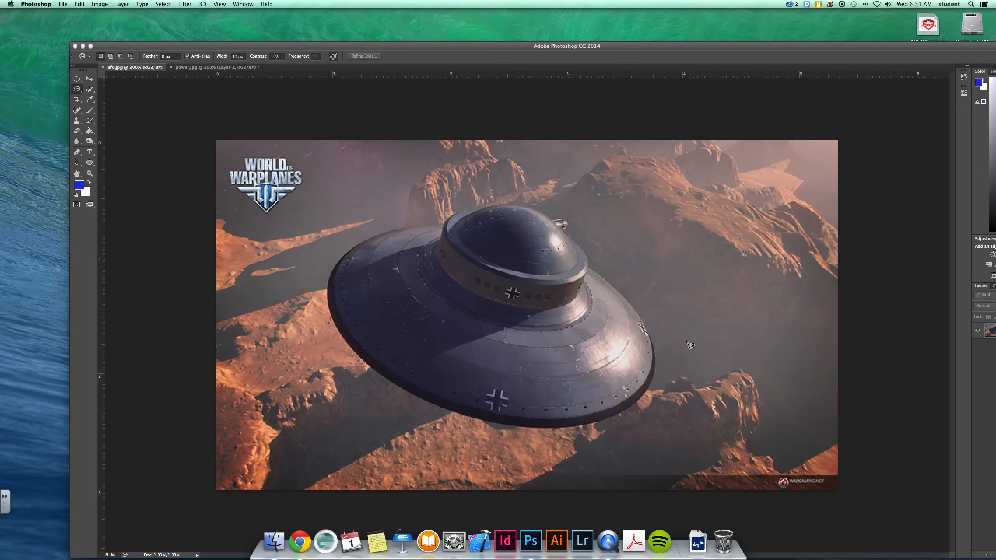
left_click(609, 284)
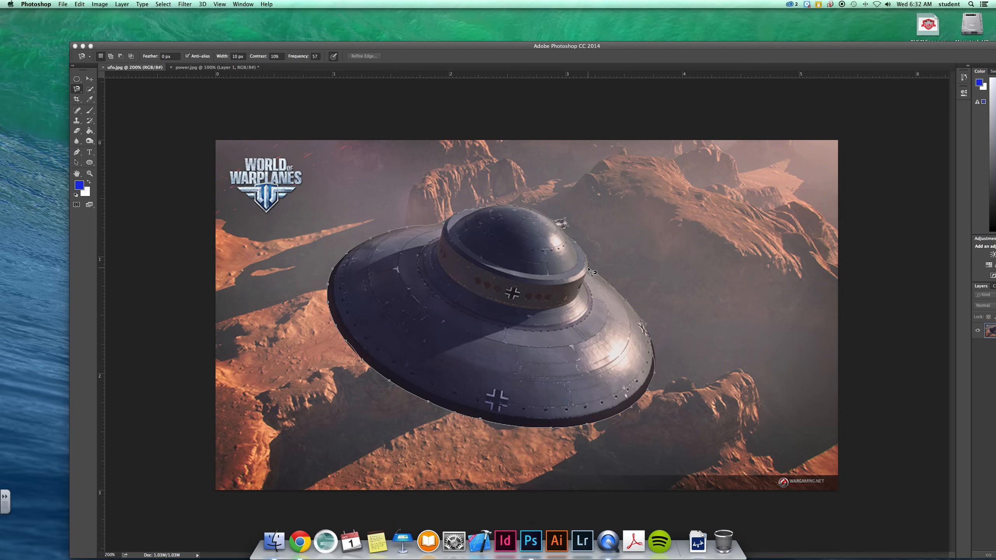
left_click(615, 290)
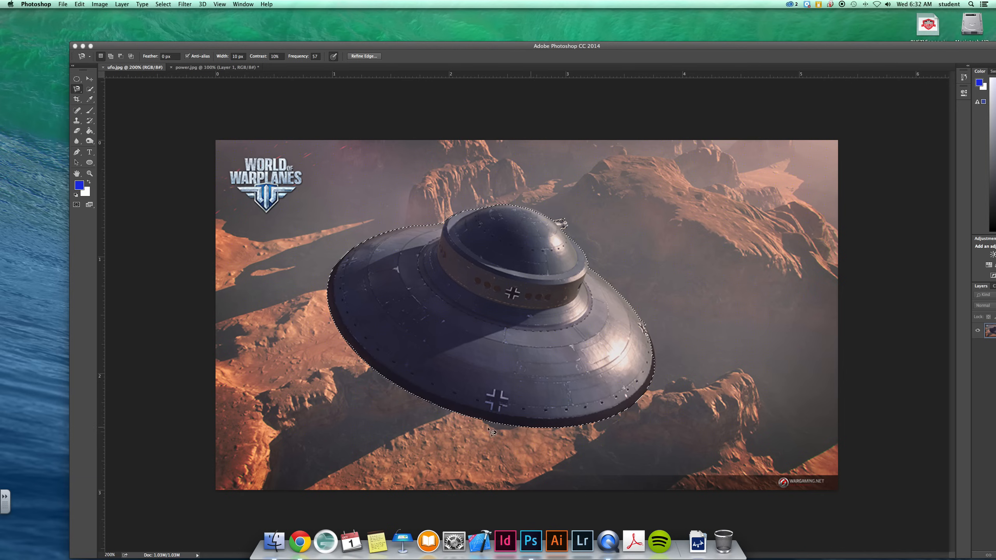
left_click_drag(634, 47, 546, 23)
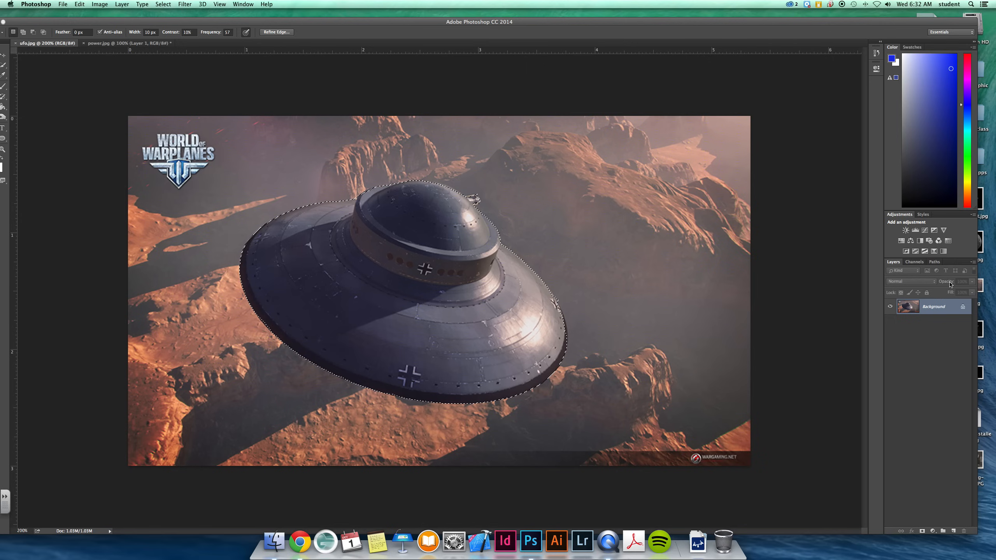
key("super+j")
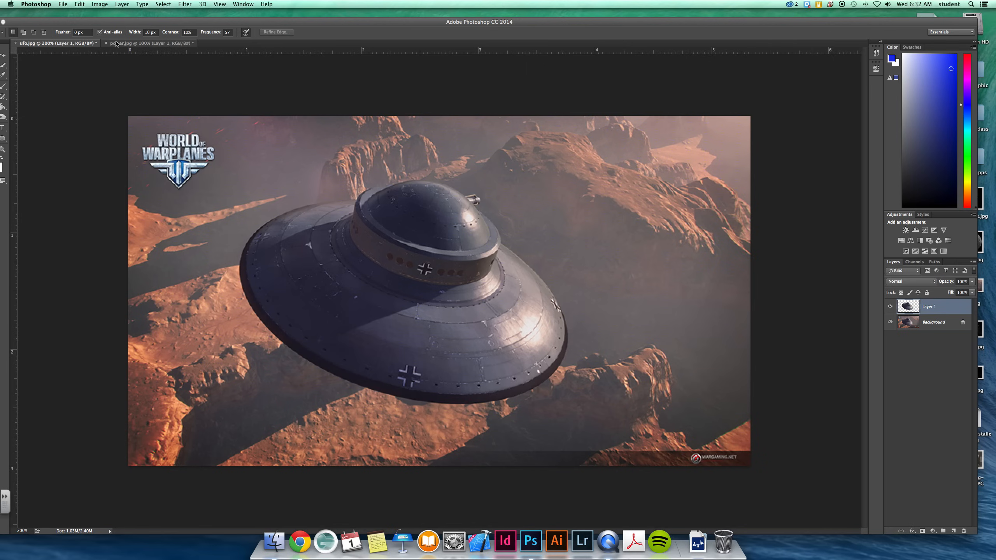
- Float power.jpg in its own window and close it without saving the changes
left_click_drag(115, 43, 263, 136)
left_click(263, 135)
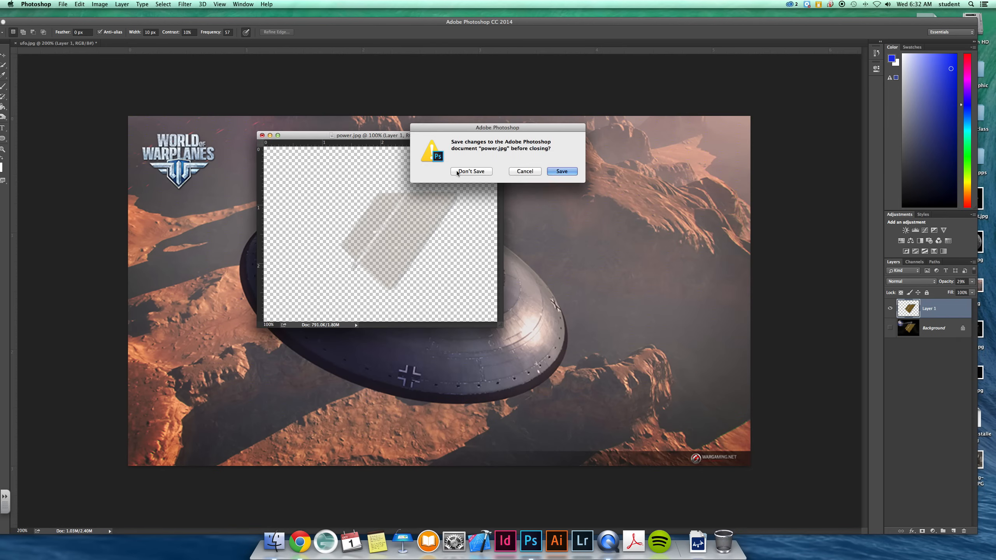
left_click(479, 173)
- Copy the UFO layer from ufo.jpg into space.jpg and dock space.jpg back into the main window beside ufo.jpg
left_click_drag(269, 21, 401, 288)
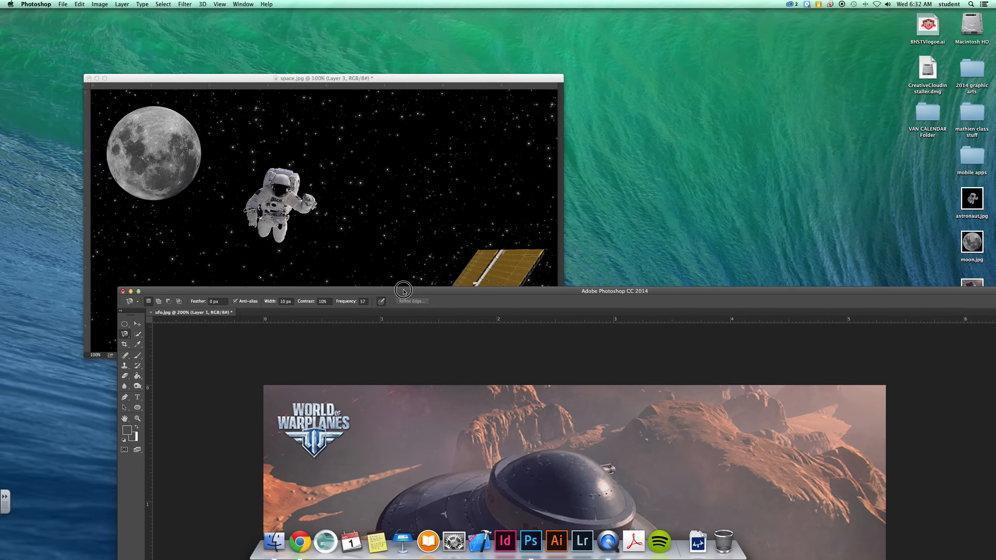
left_click_drag(598, 294, 345, 250)
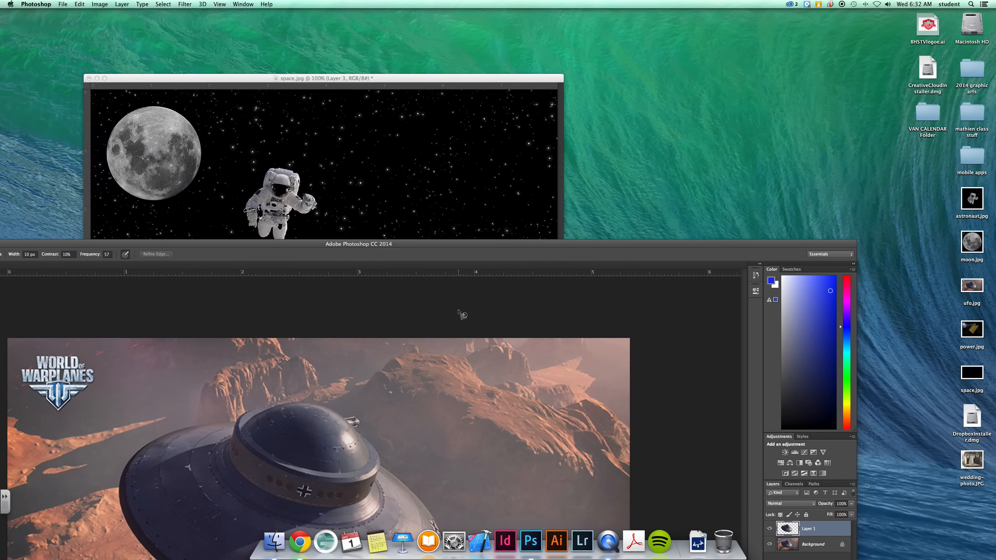
left_click_drag(777, 521, 349, 179)
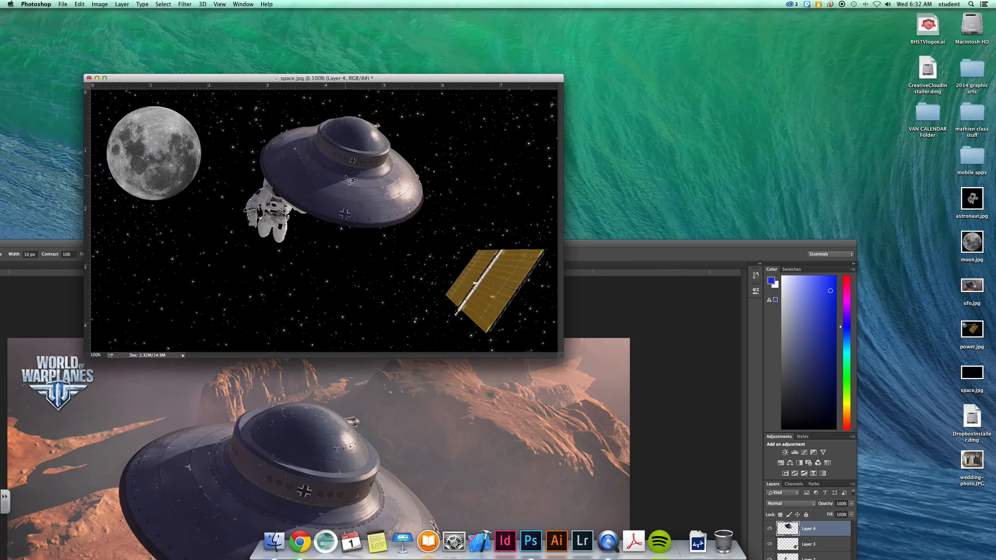
left_click_drag(675, 249, 805, 118)
left_click_drag(475, 77, 446, 132)
double_click(445, 115)
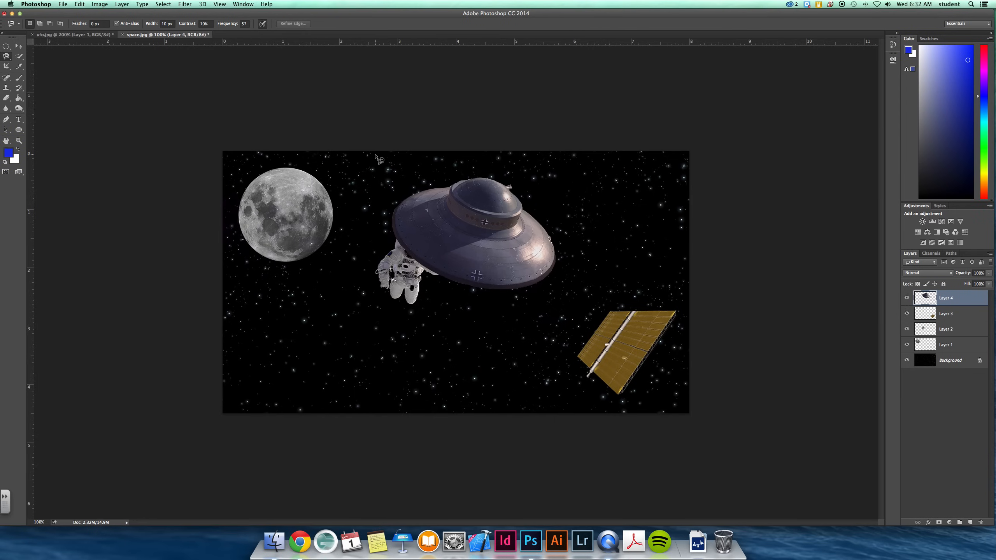
- Scale the UFO down to about 73% and place it in the upper-right area of the starfield, above the solar panel
left_click(18, 46)
left_click_drag(498, 231, 539, 340)
left_click_drag(601, 290, 555, 312)
left_click_drag(538, 378, 590, 246)
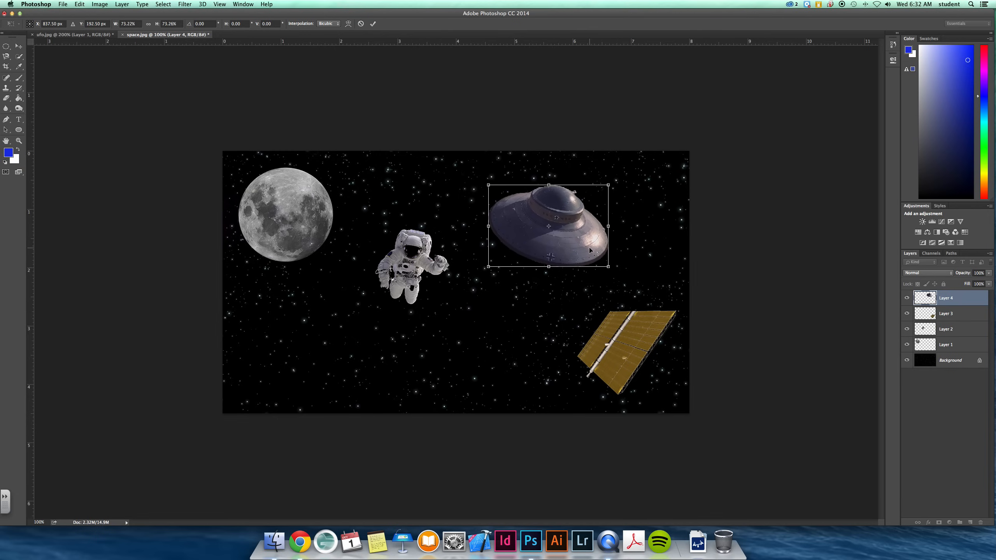
key("Return")
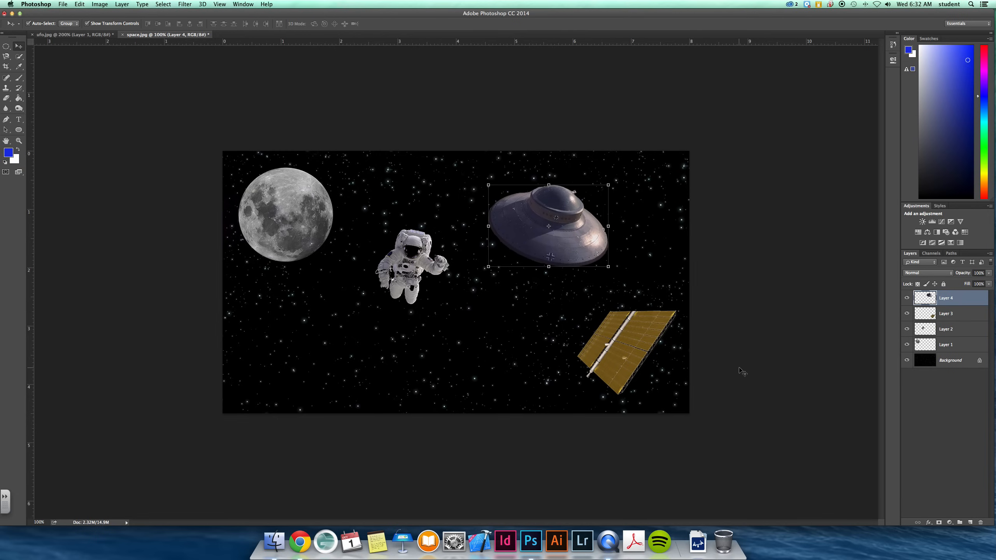